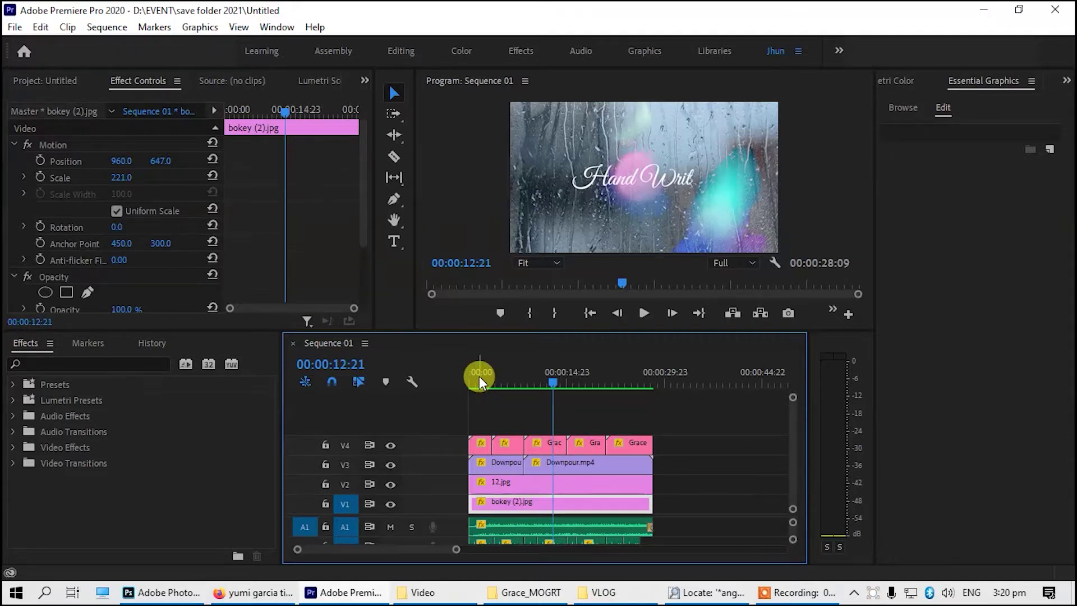
- Move through the titles and play the Change Color title writing itself
click(508, 381)
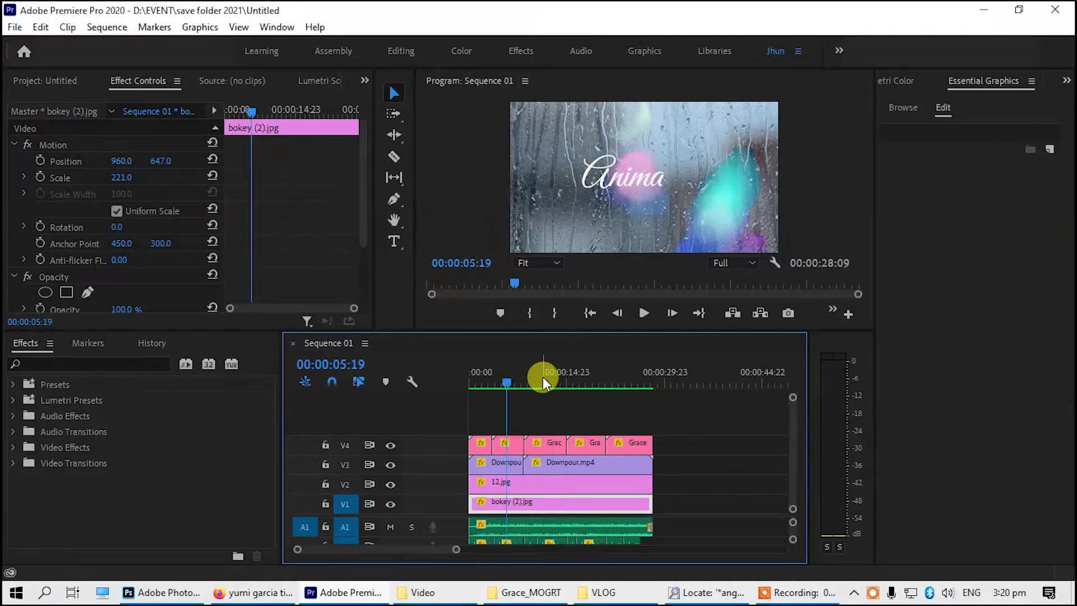
click(543, 378)
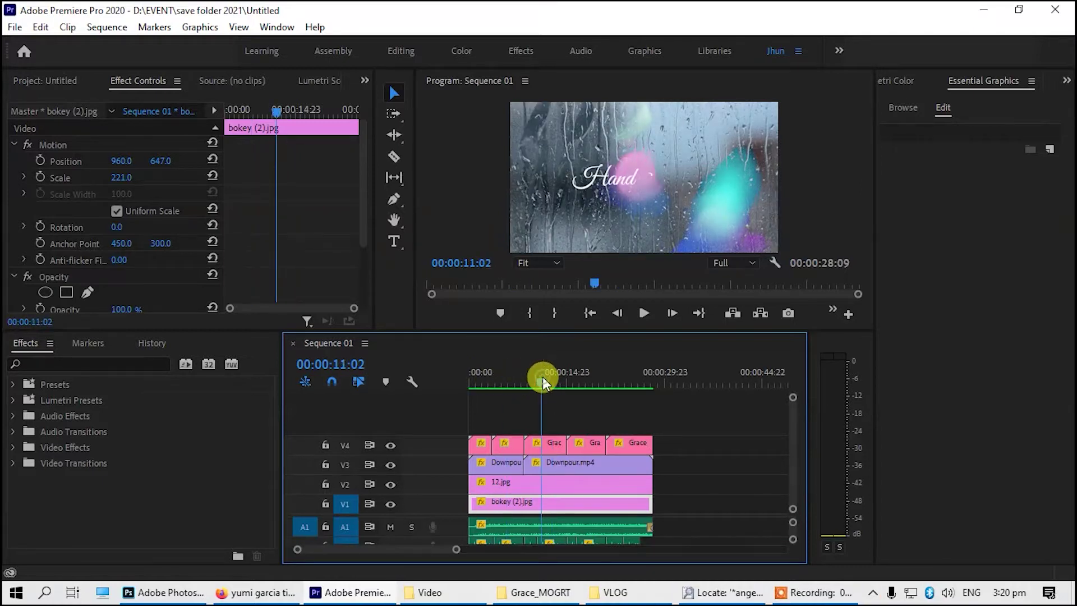
click(581, 380)
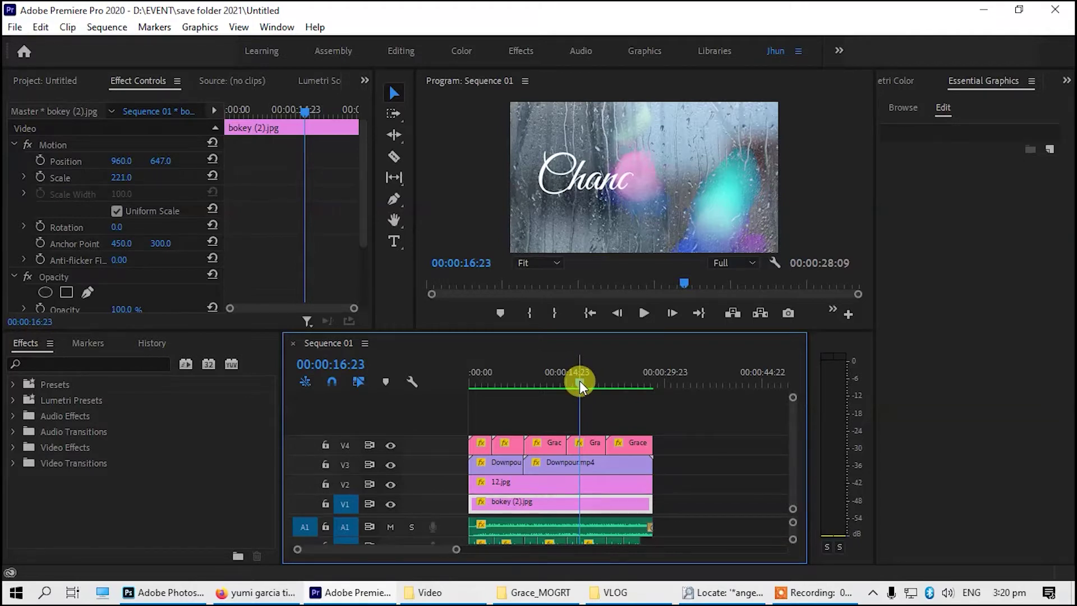
key(space)
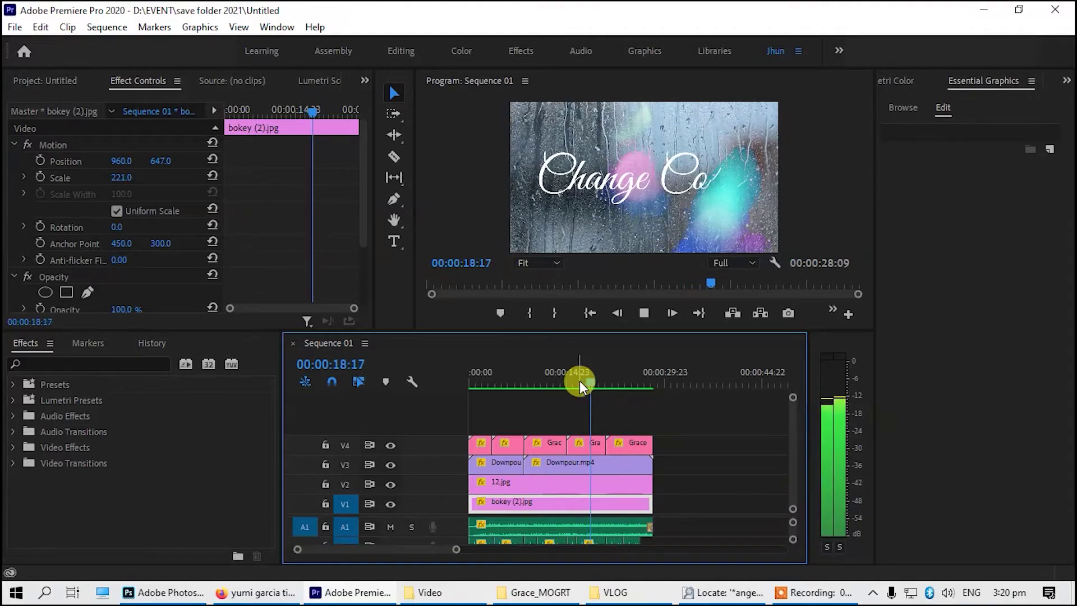
key(space)
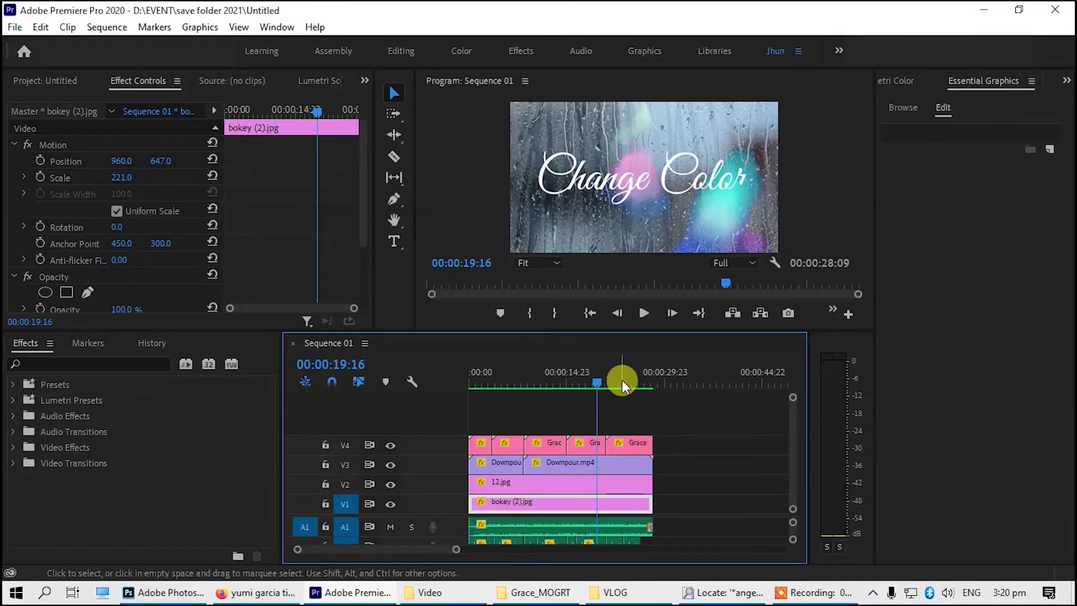
- Replay the Hand Writing title, then show the Lumetri Color panel for bokey (2).jpg
click(622, 382)
click(546, 375)
key(space)
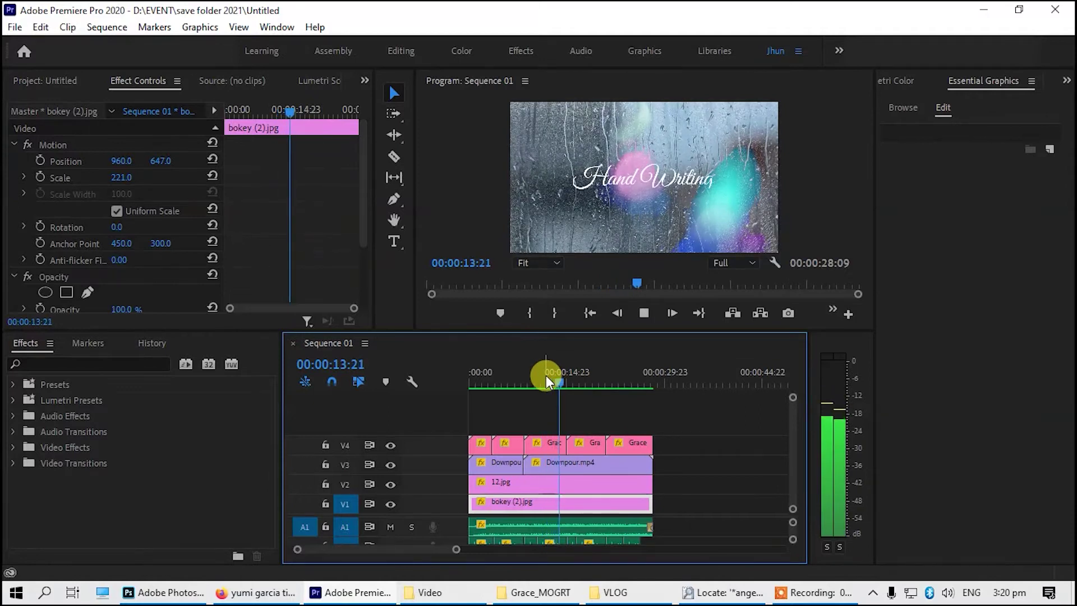
click(546, 376)
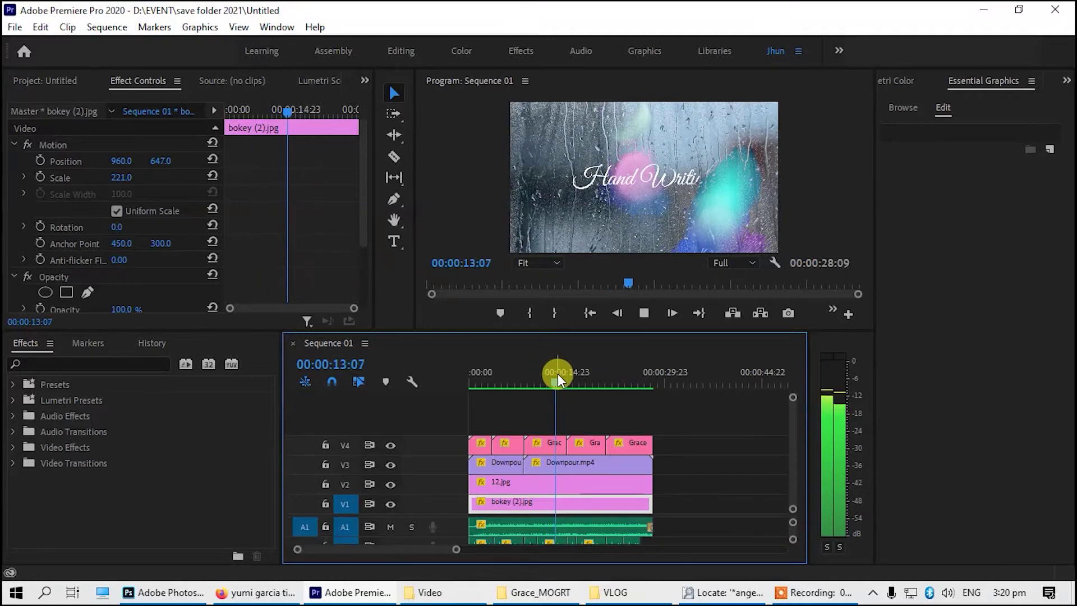
mouse_move(591, 382)
mouse_down()
mouse_move(582, 382)
mouse_move(593, 374)
mouse_up()
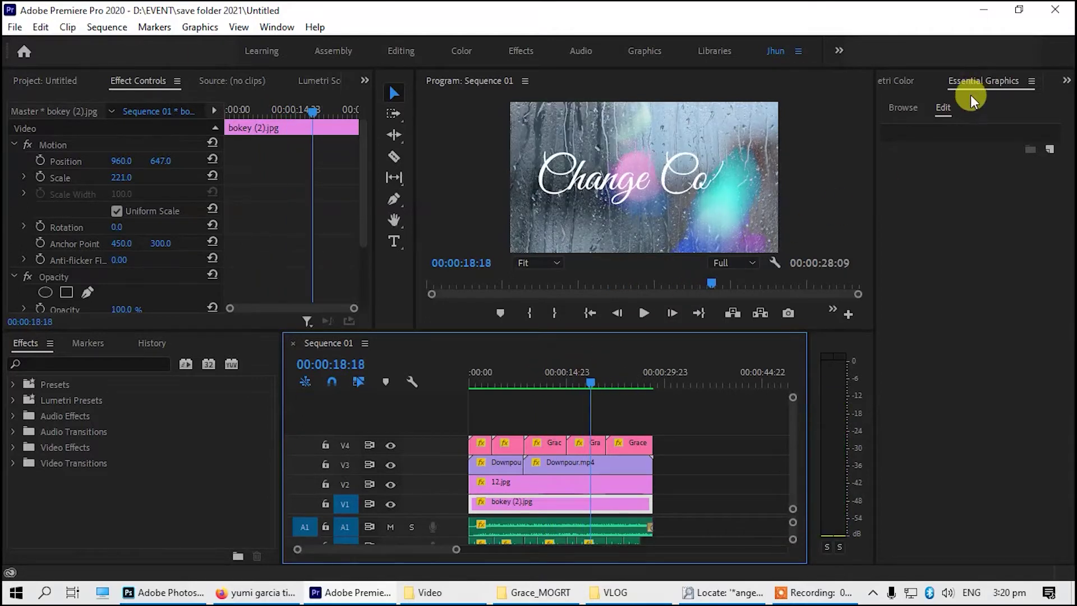
click(898, 83)
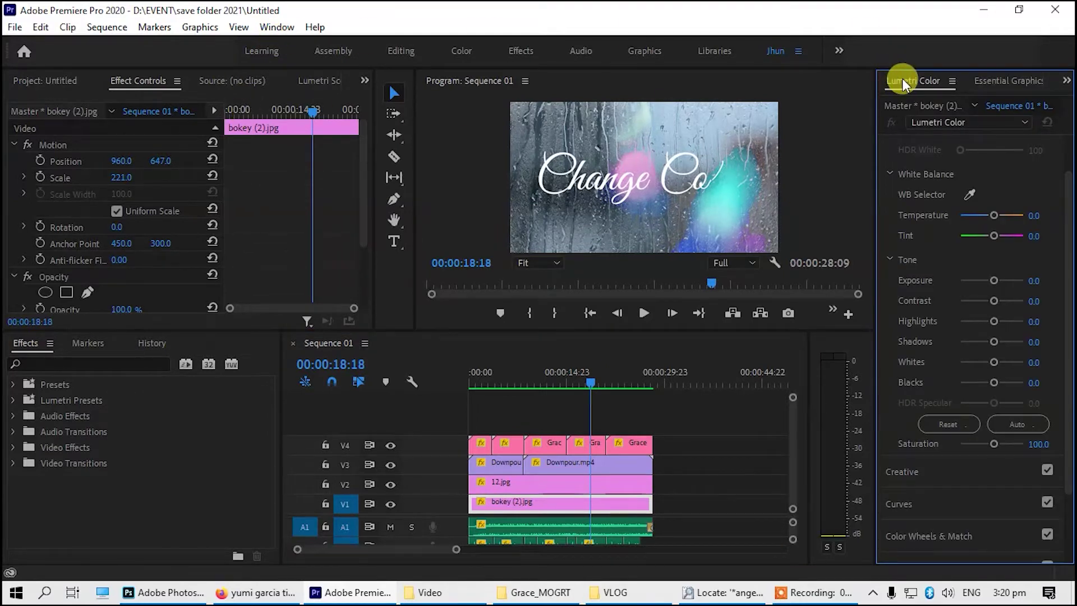
- List the Grace Animated Handwriting templates in Essential Graphics, then minimize Premiere to the desktop
click(992, 82)
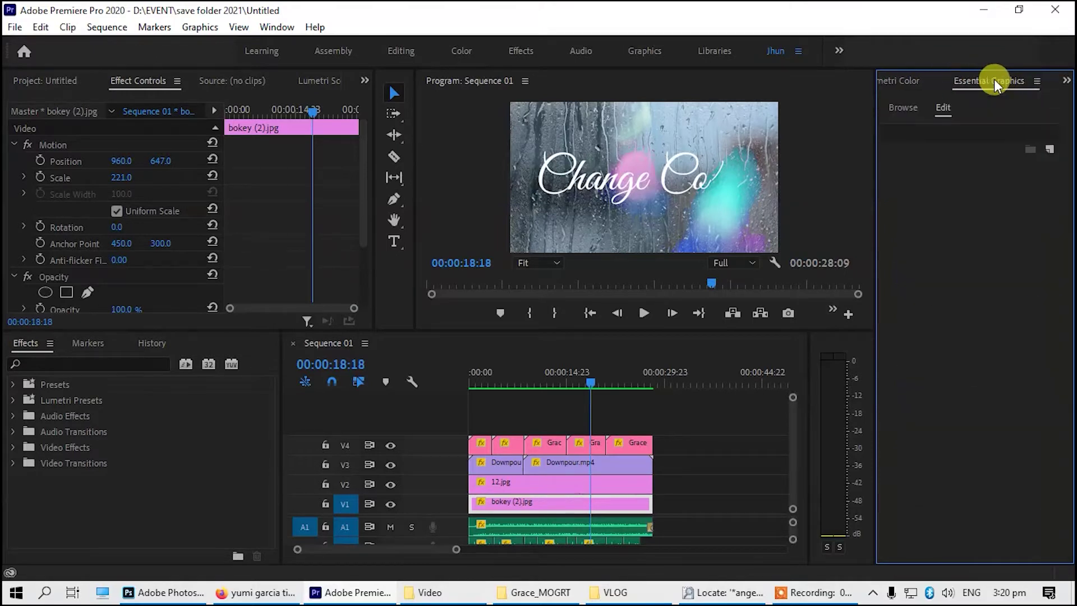
click(901, 108)
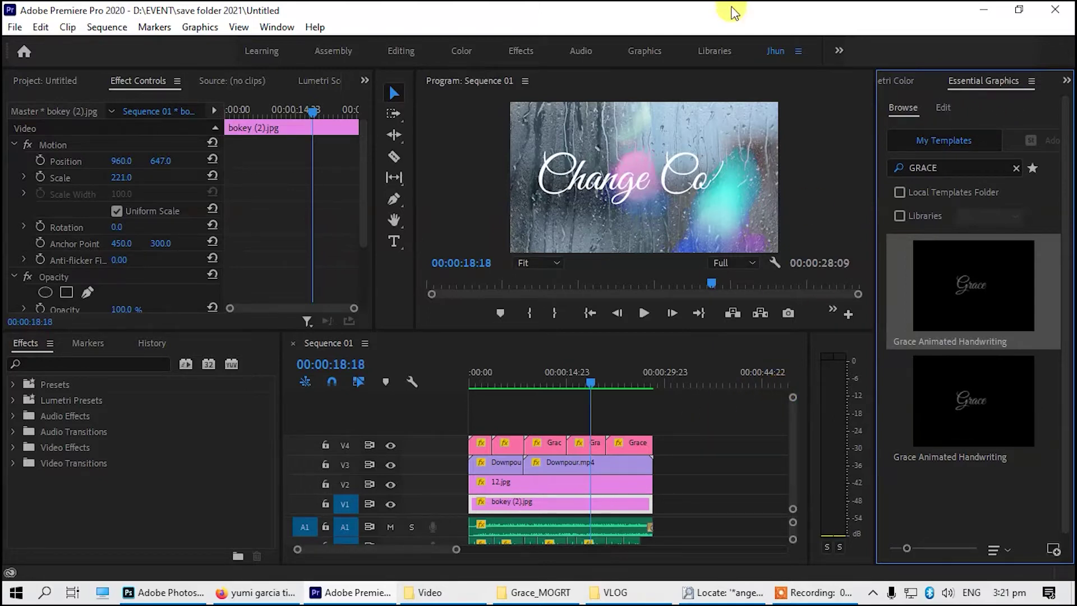
key(super+d)
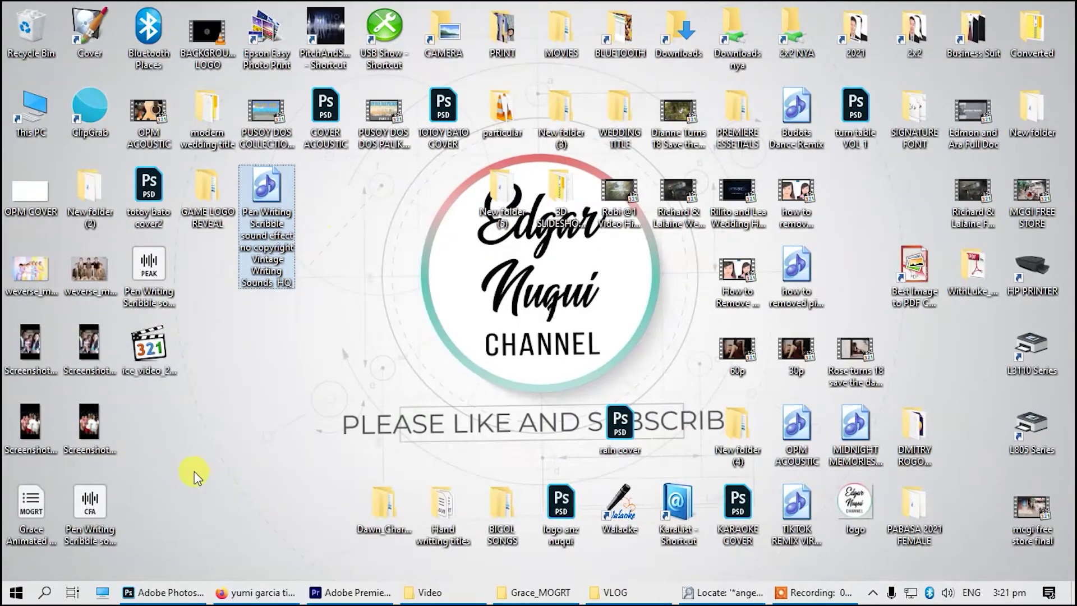
- Reposition the Grace Animated Handwriting MOGRT icon on the desktop and return to Premiere Pro
mouse_move(32, 505)
mouse_down()
mouse_move(307, 337)
mouse_move(216, 453)
mouse_up()
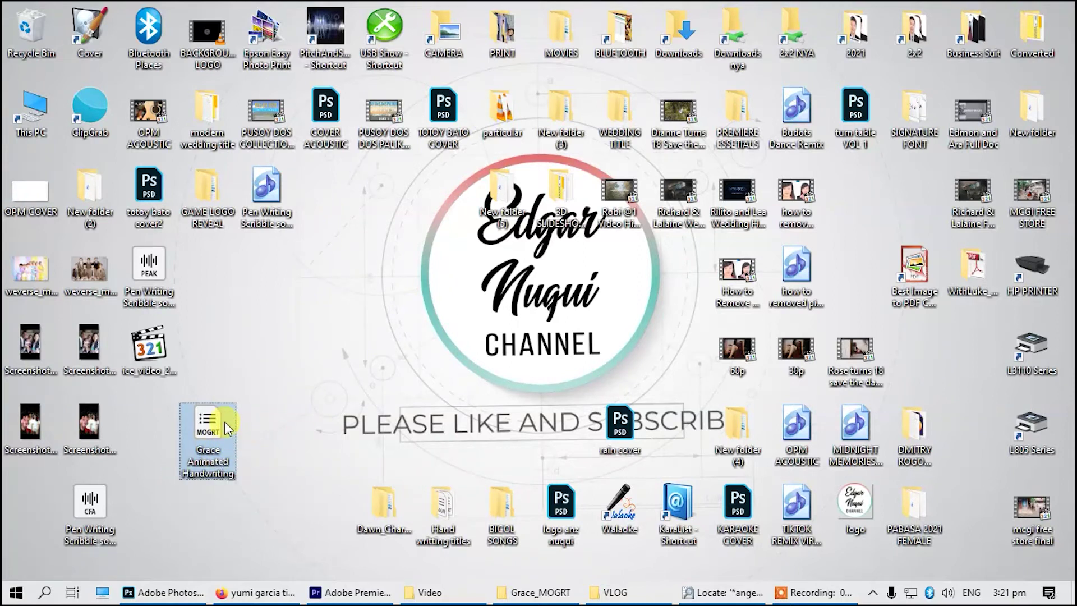
mouse_move(254, 598)
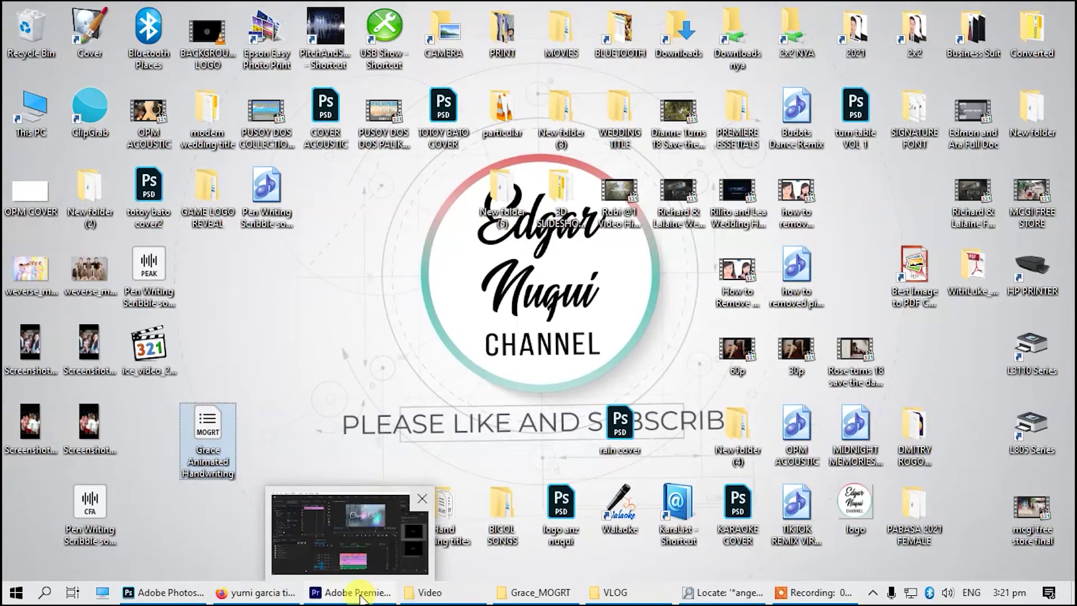
click(362, 598)
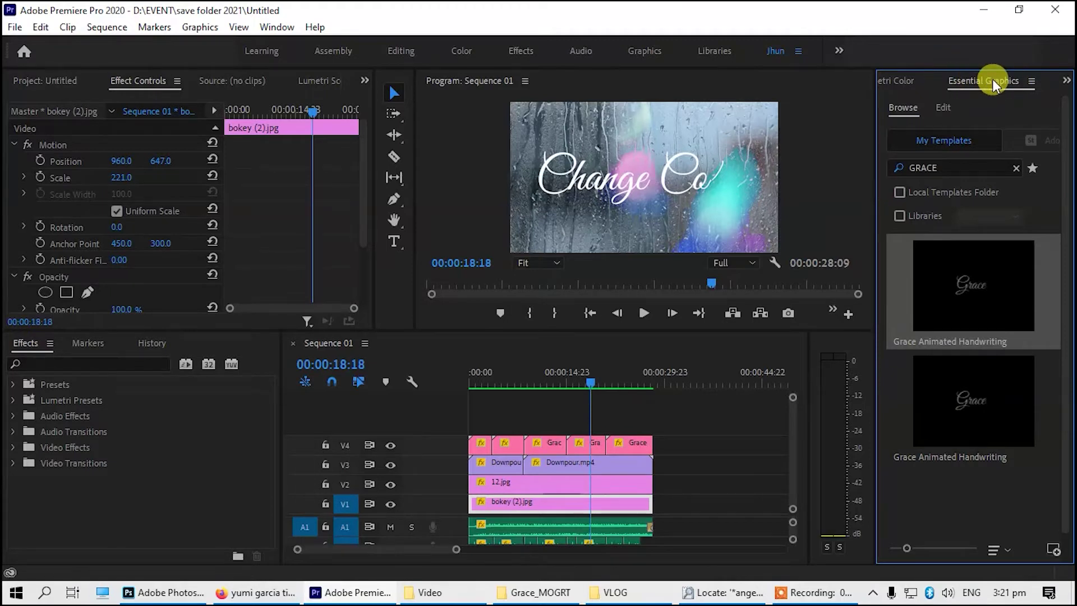
- Open the Install Motion Graphics Template file window on the Desktop folder
click(274, 28)
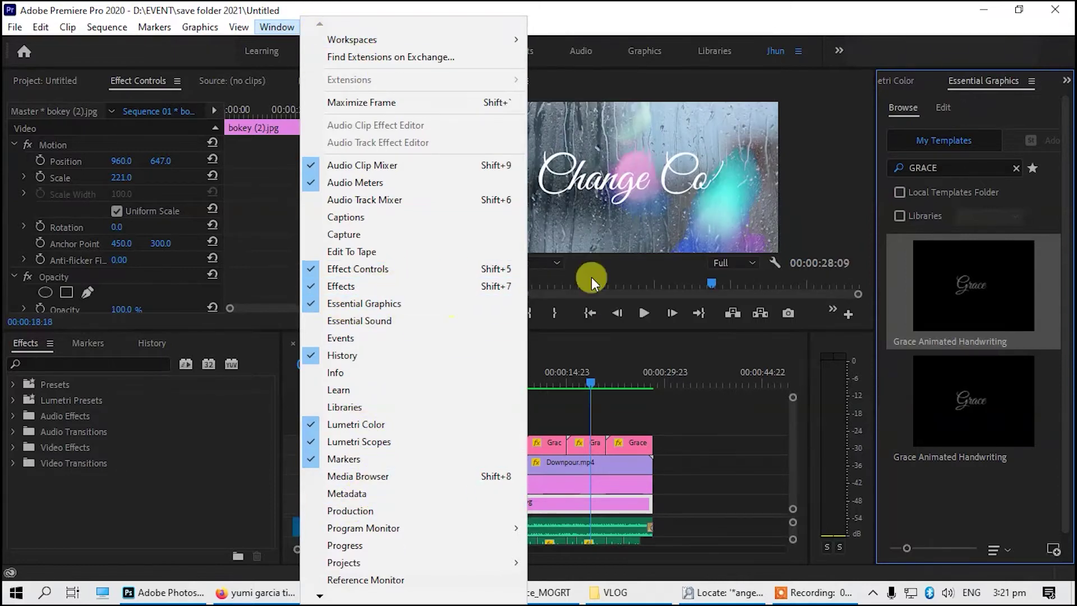
click(893, 82)
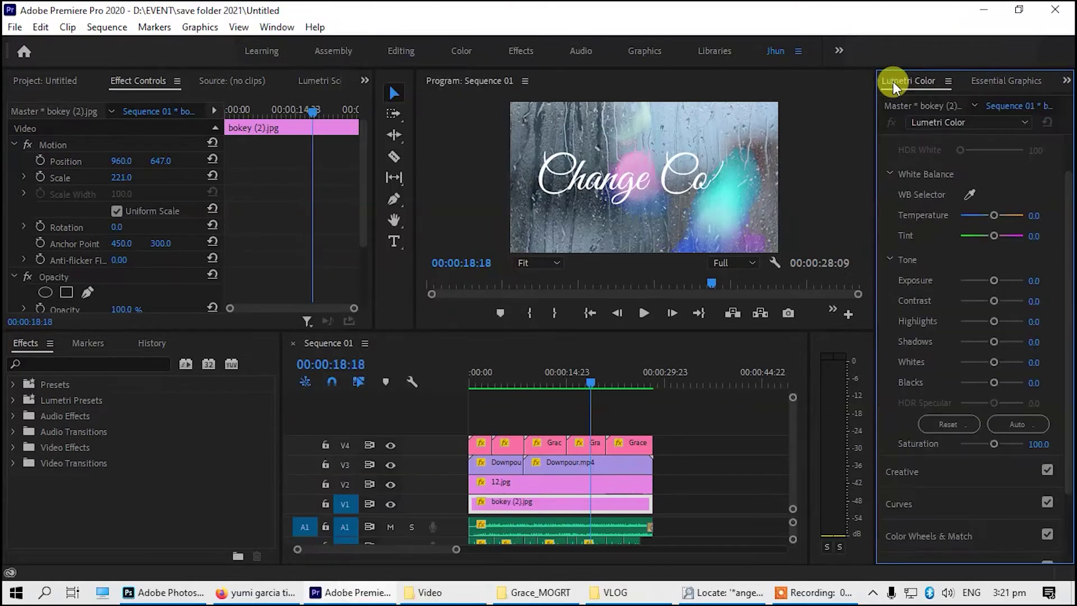
click(1005, 83)
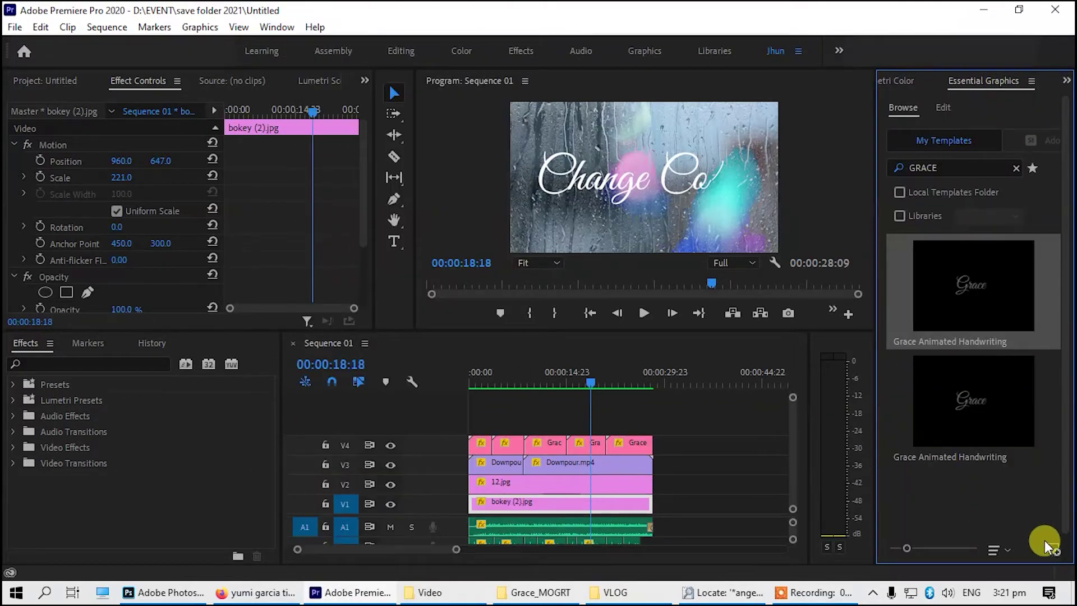
click(1053, 555)
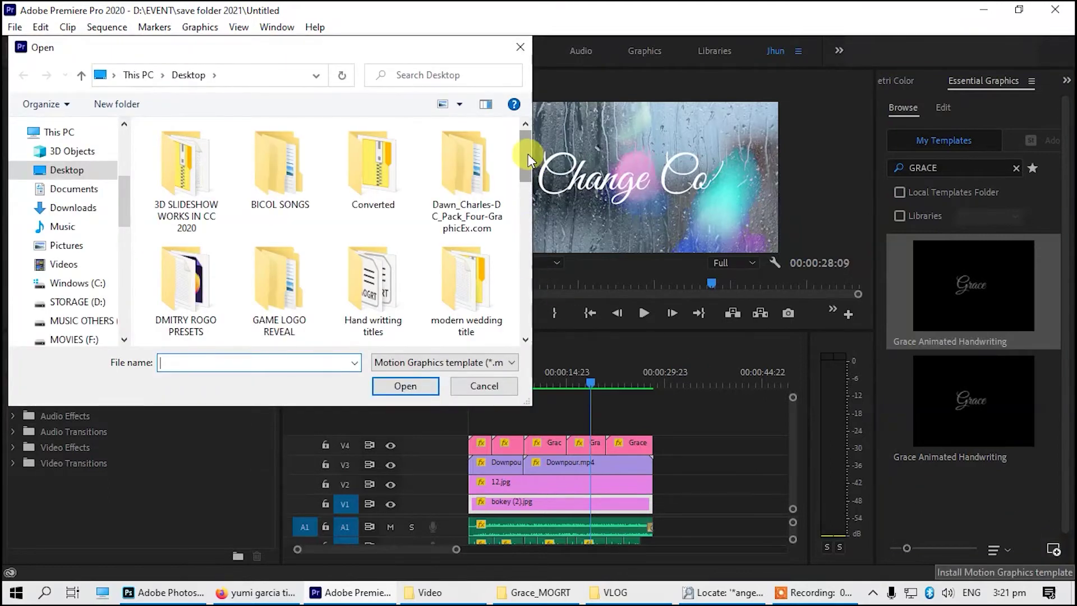
- Select Grace Animated Handwriting.mogrt in the Open dialog, then cancel without installing
drag(528, 153, 532, 296)
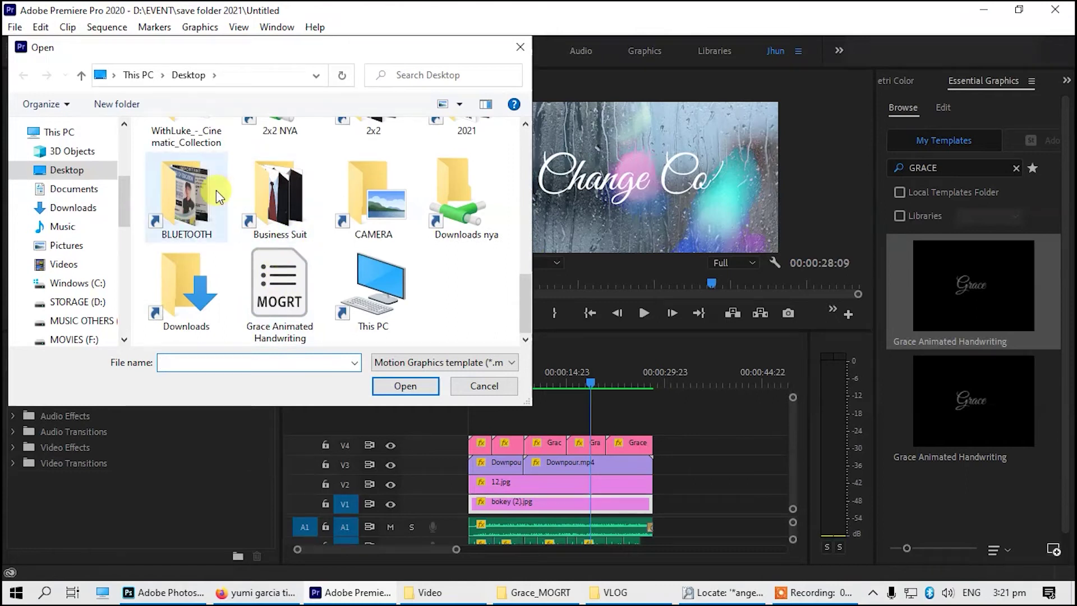
click(284, 296)
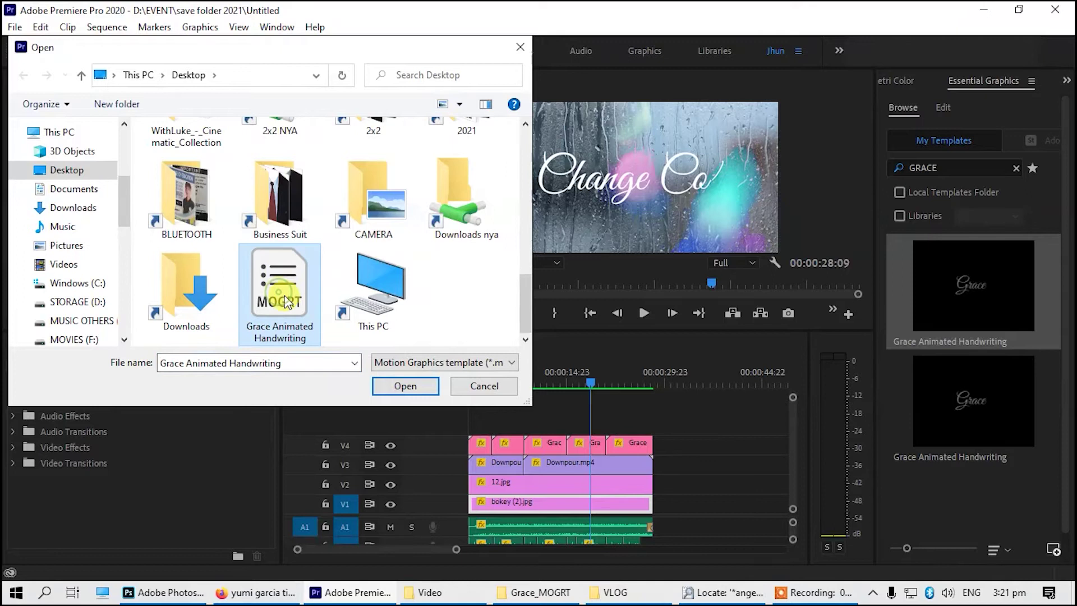
click(483, 386)
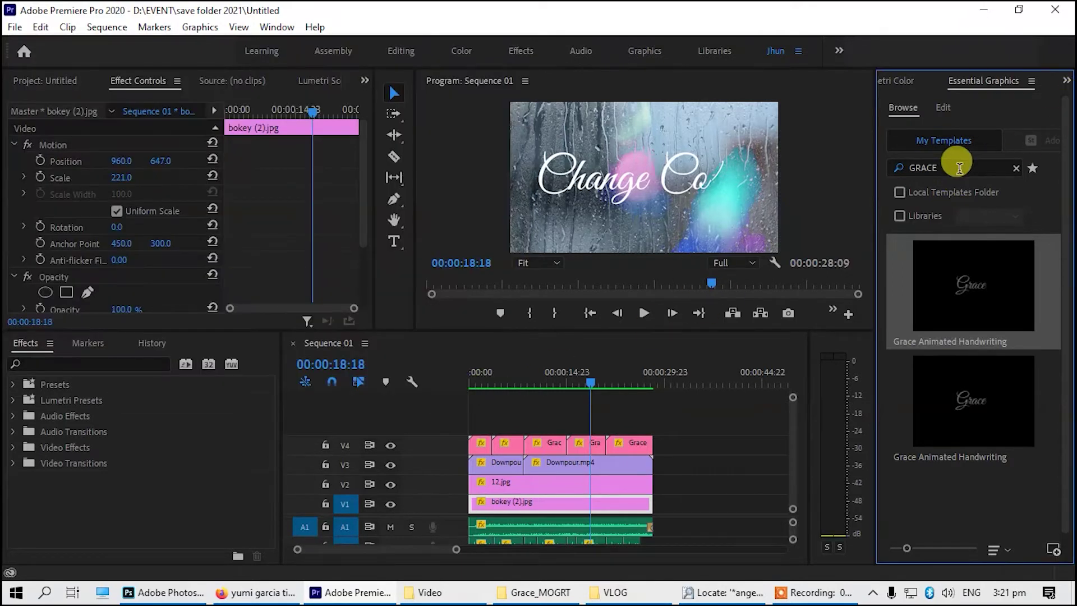
- Place the second Grace template on V3 after the existing clips and zoom the timeline out
click(957, 167)
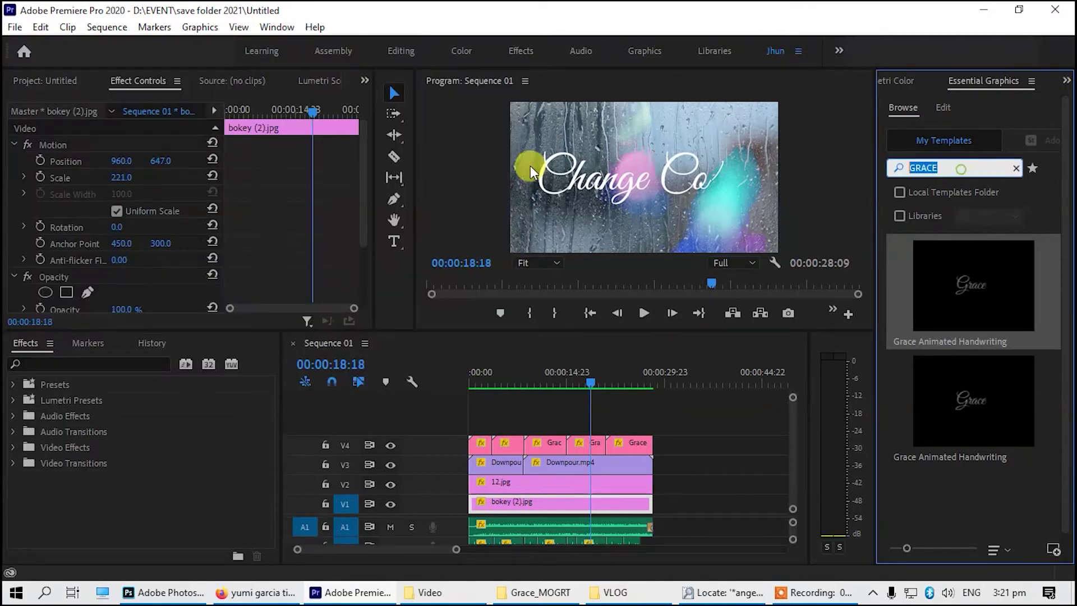
click(941, 402)
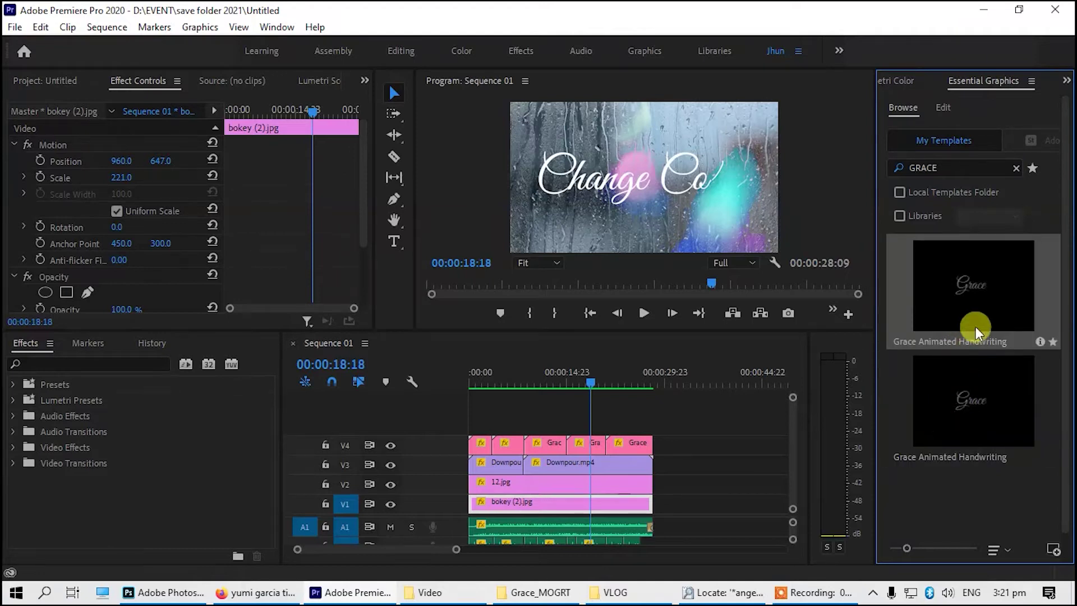
drag(982, 303, 671, 461)
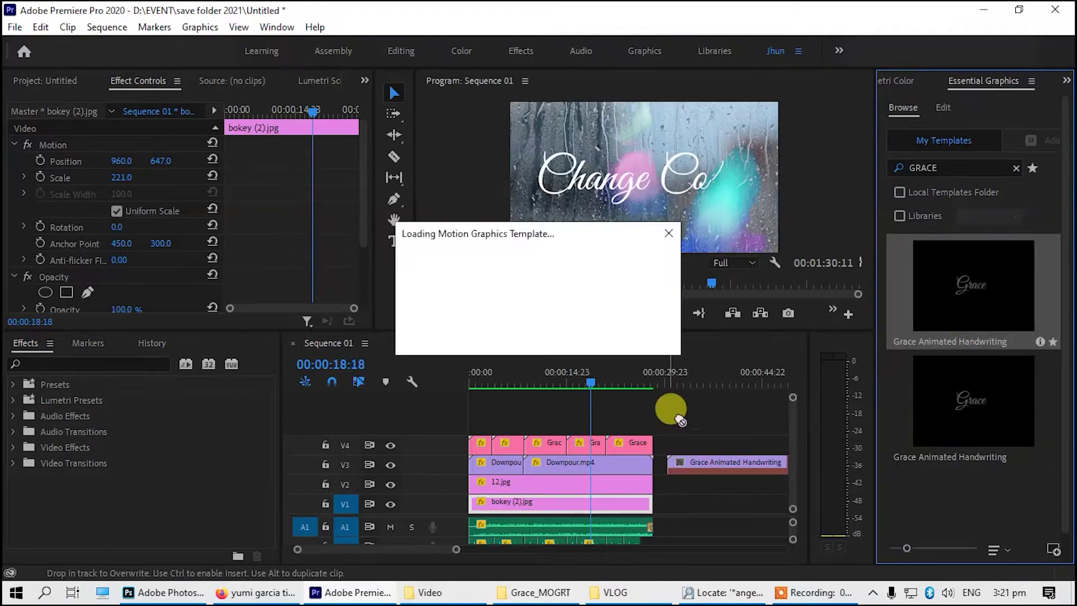
click(703, 376)
click(705, 374)
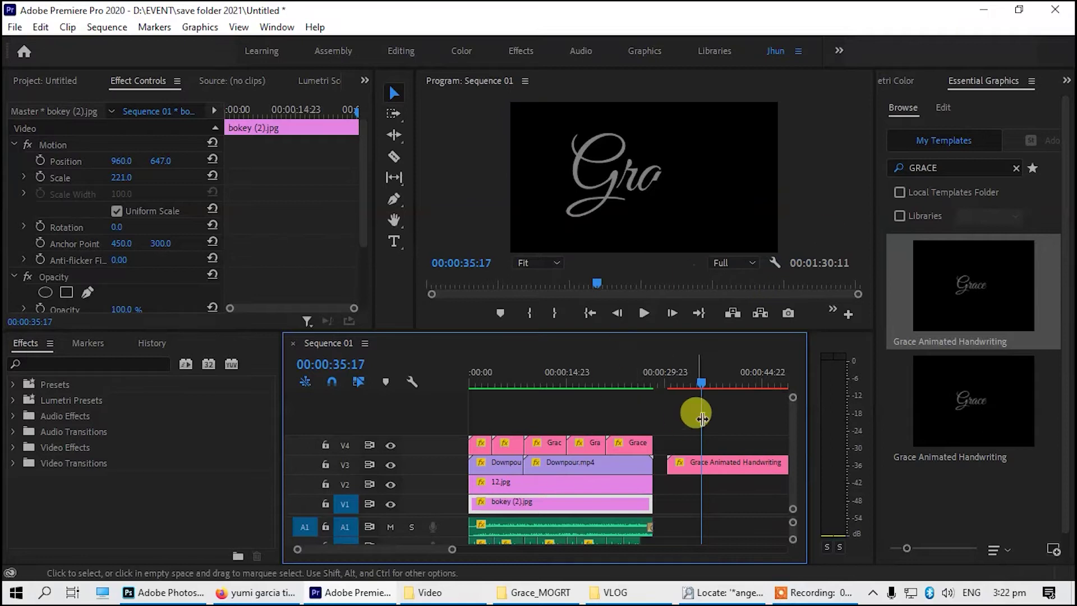
drag(452, 549, 532, 551)
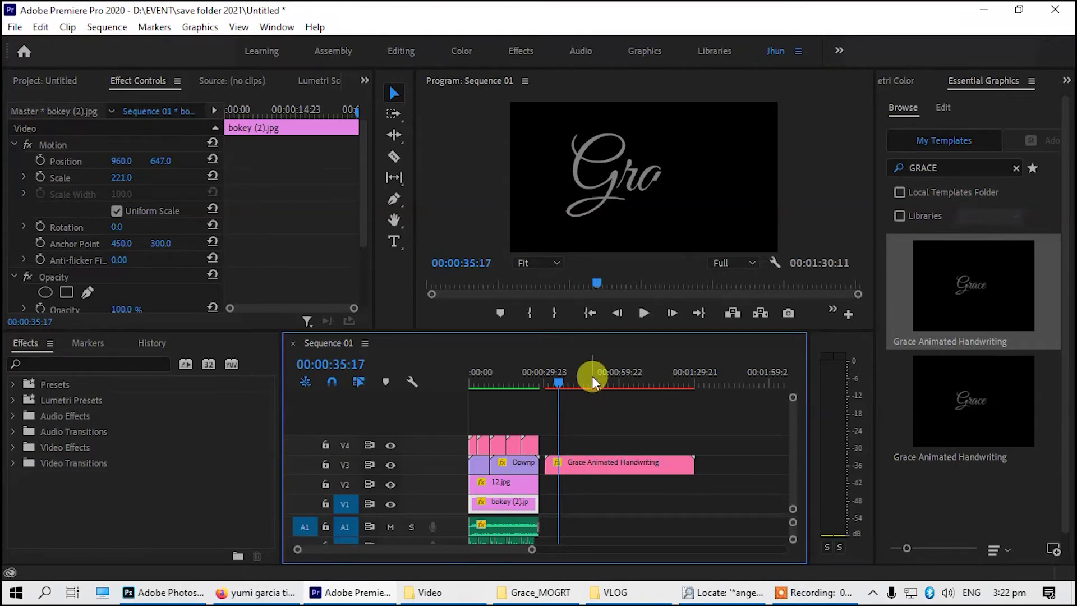
- Scrub through the trial Grace clip, delete it, and return to the Change Color title
mouse_move(592, 381)
mouse_down()
mouse_move(631, 382)
mouse_move(584, 382)
mouse_up()
click(642, 472)
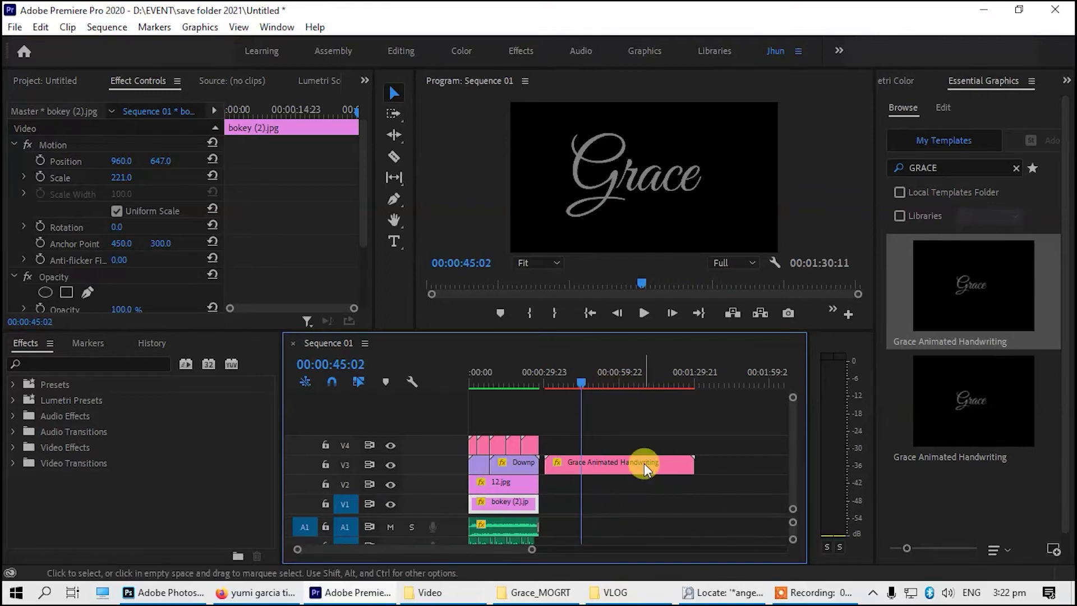
key(Delete)
drag(508, 373, 522, 372)
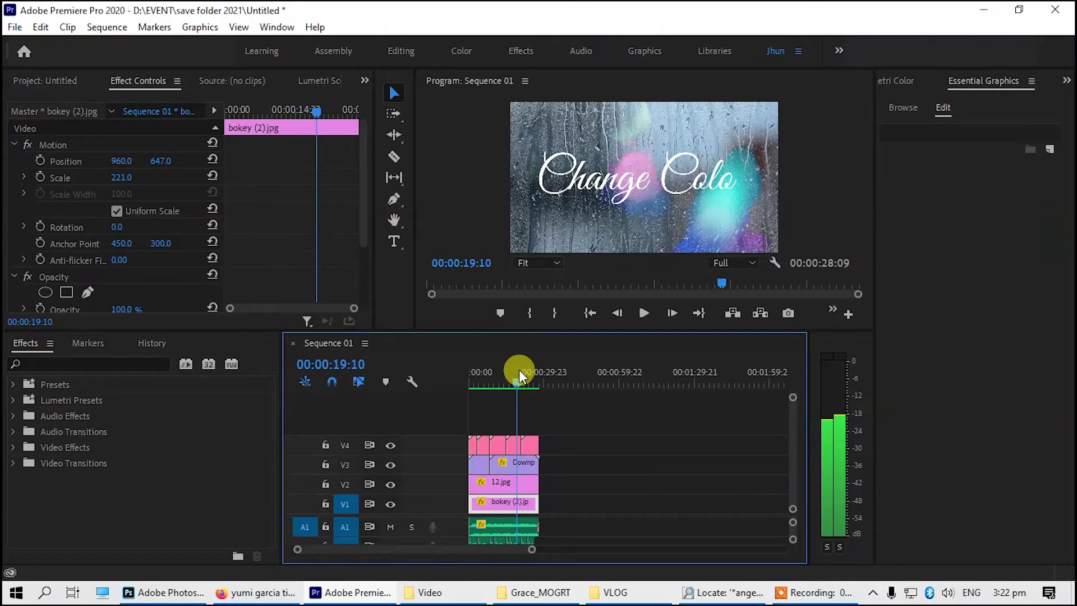
- Try deep blue, then bright golden yellow, as the Change Color title's text colour
click(512, 446)
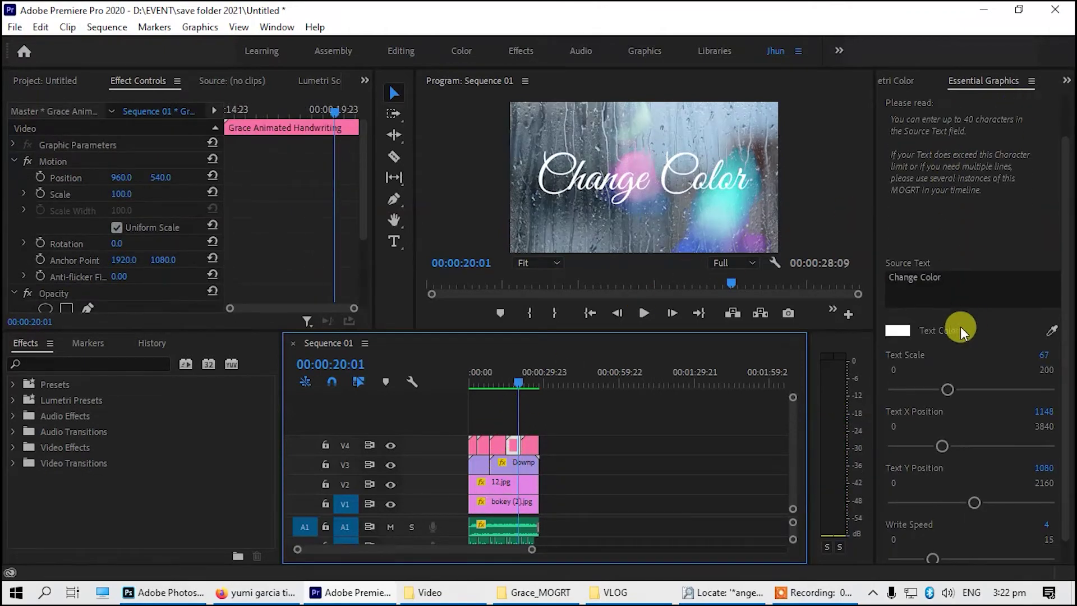
click(899, 330)
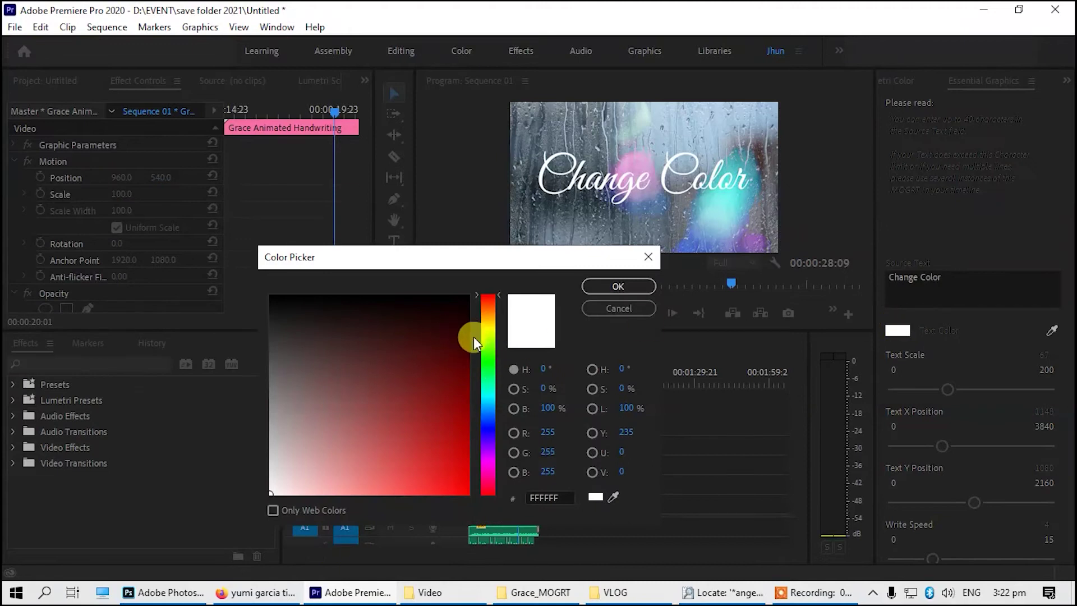
click(488, 418)
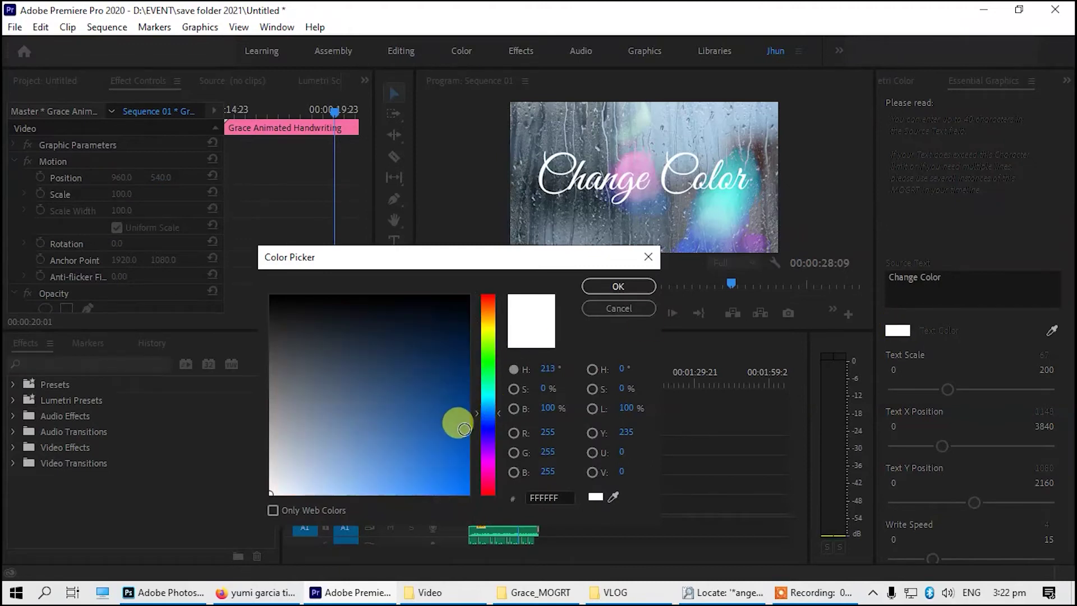
click(468, 447)
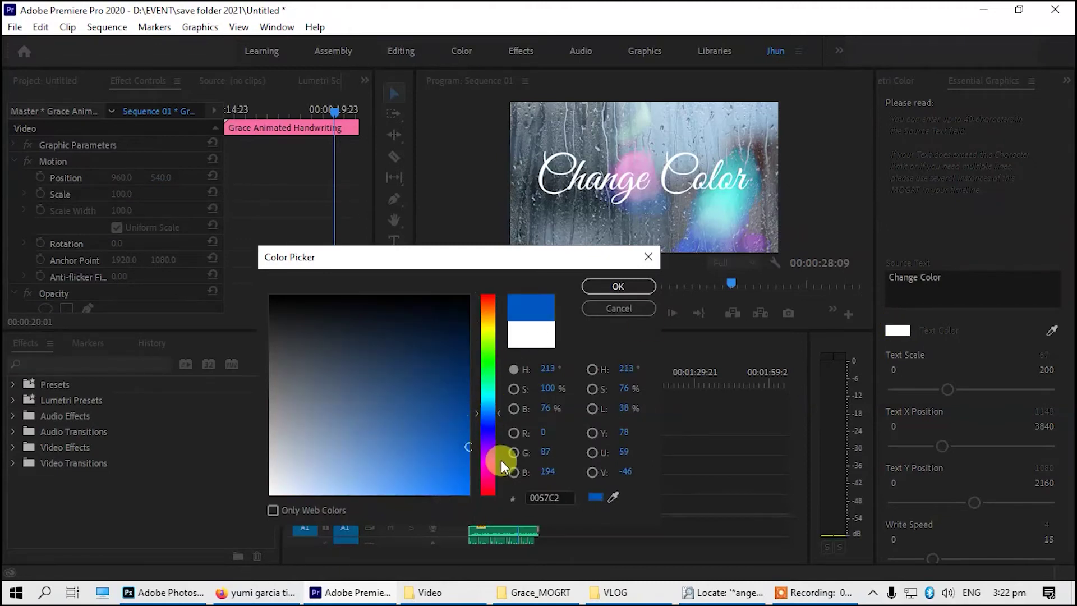
click(611, 290)
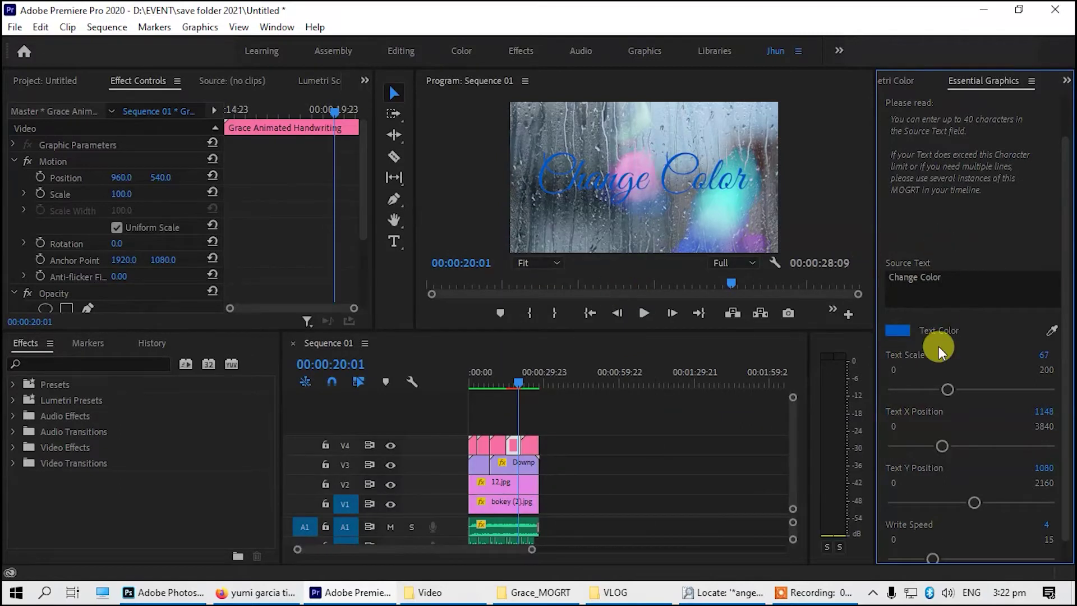
click(898, 333)
click(493, 334)
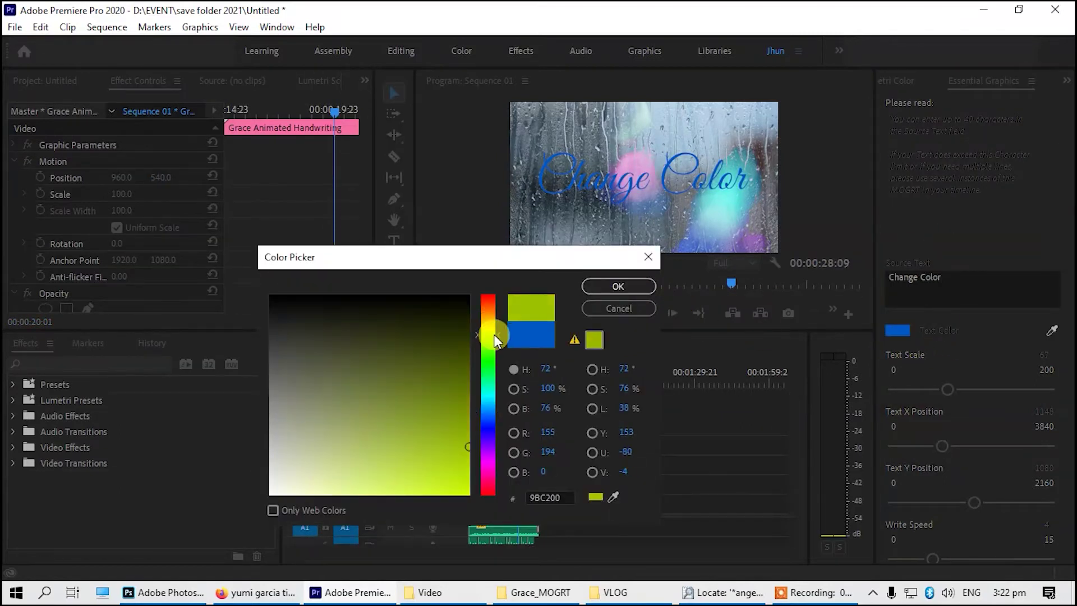
drag(494, 332, 498, 321)
drag(445, 455, 470, 476)
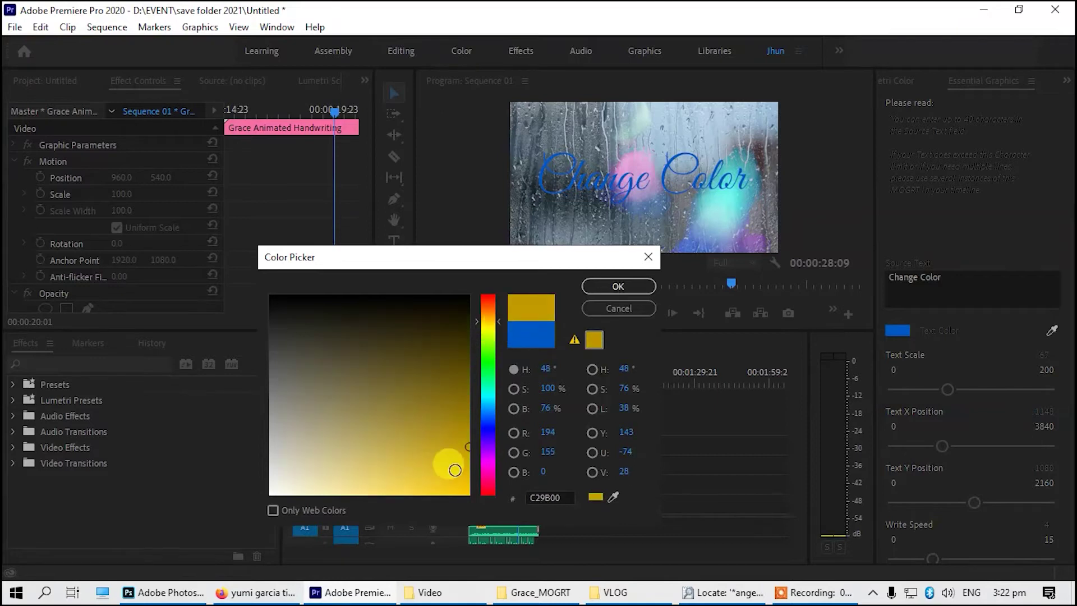
click(618, 286)
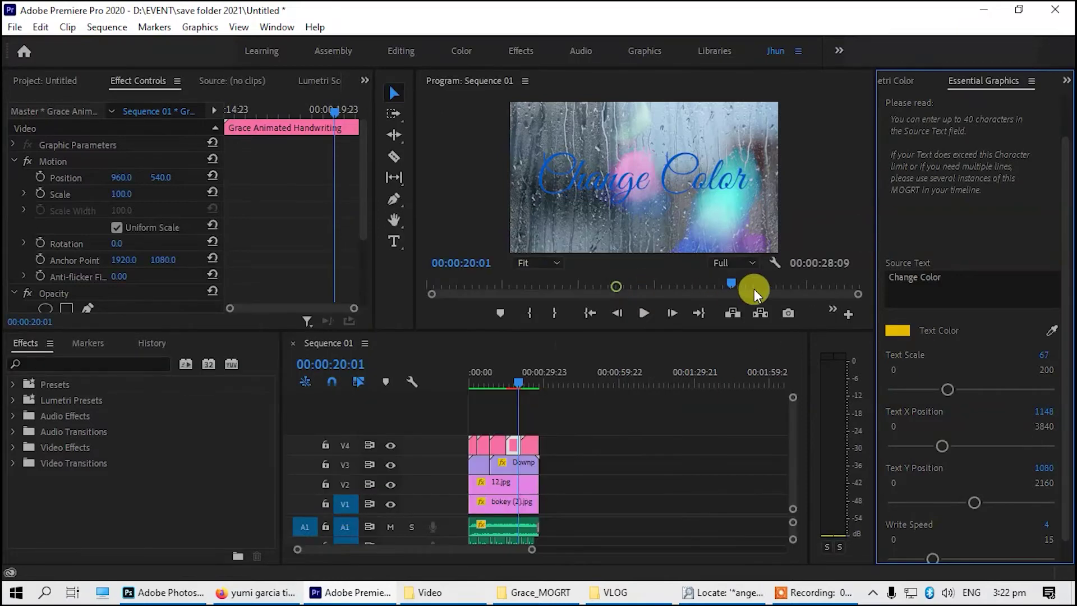
- Set the Change Color title's text to a fully saturated, bright red
click(885, 336)
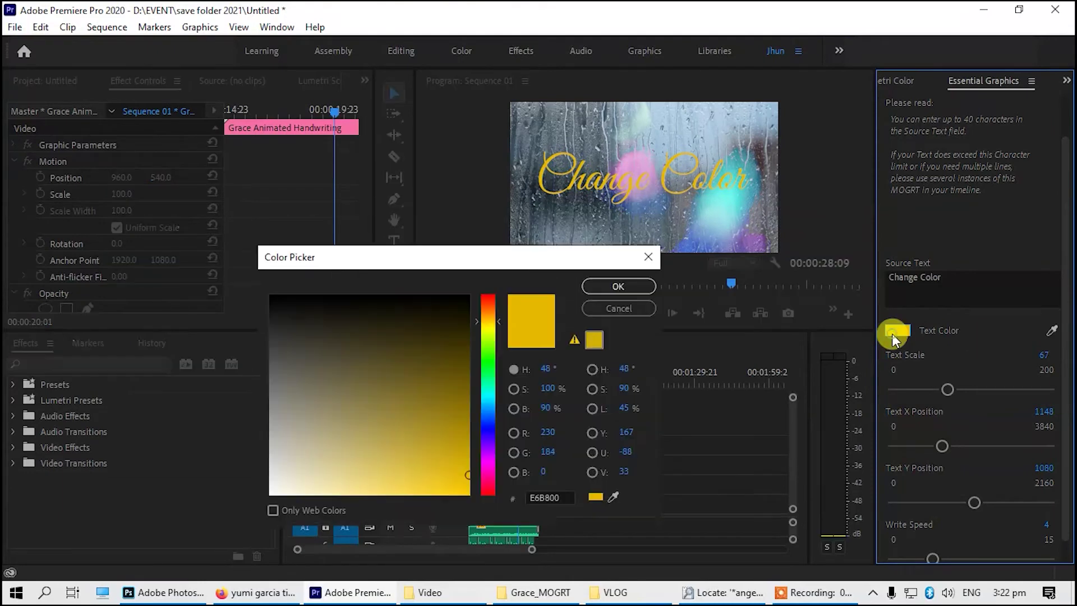
click(490, 300)
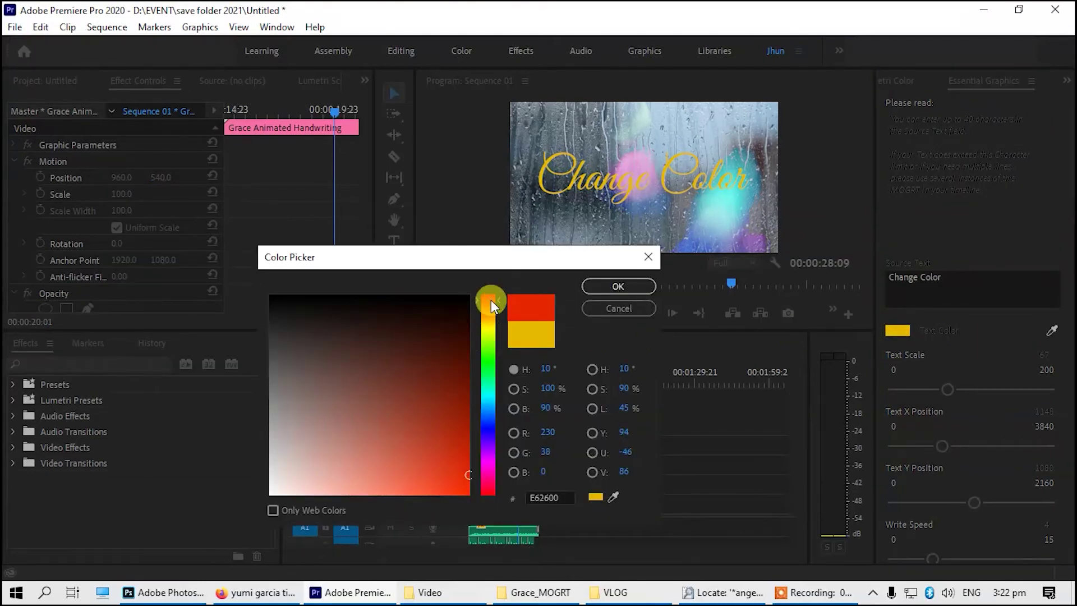
drag(455, 434, 493, 510)
click(598, 282)
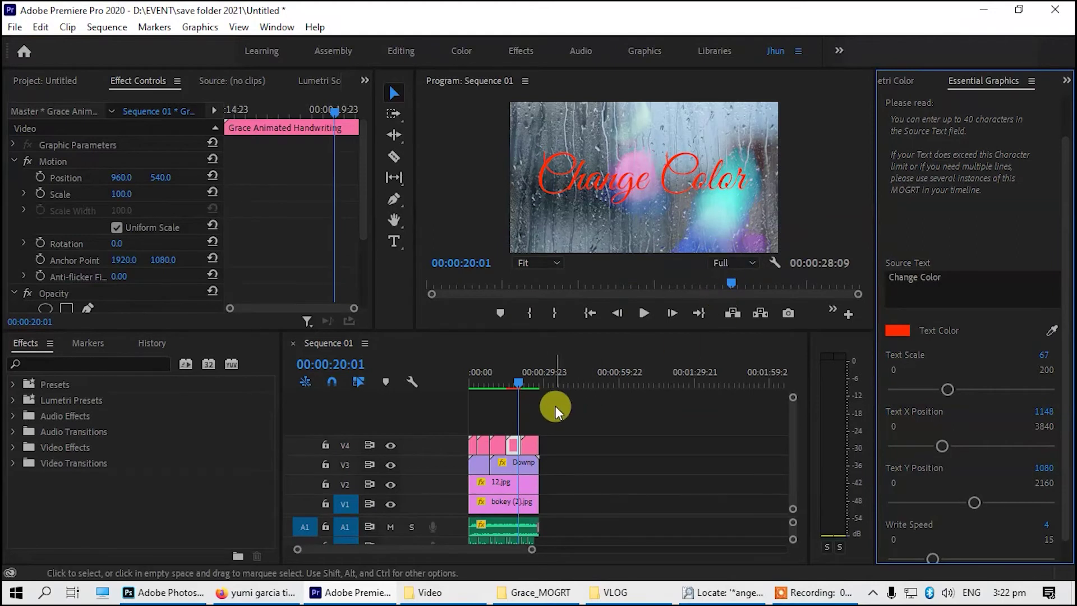
drag(522, 380, 530, 382)
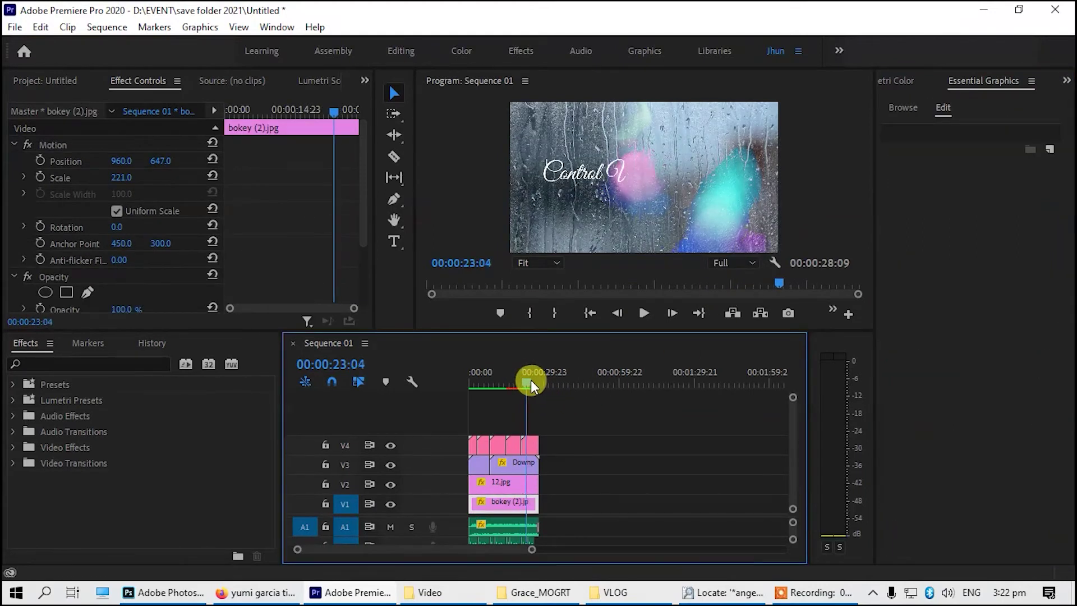
- Play the Control Writing Speed title, then select its V4 clip showing Text Scale 35 and Write Speed 6
key(space)
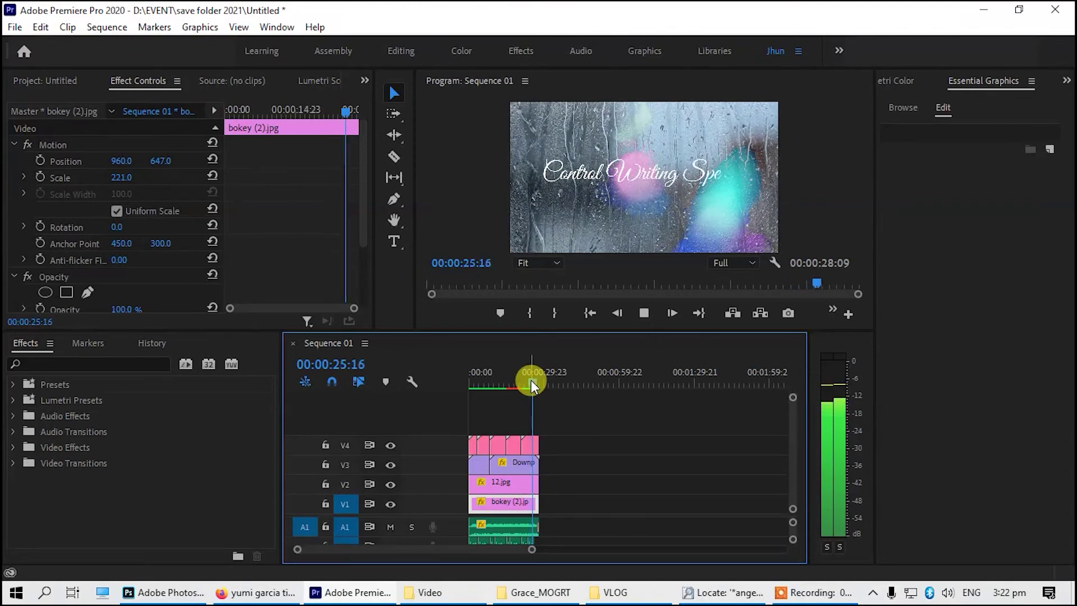
click(526, 383)
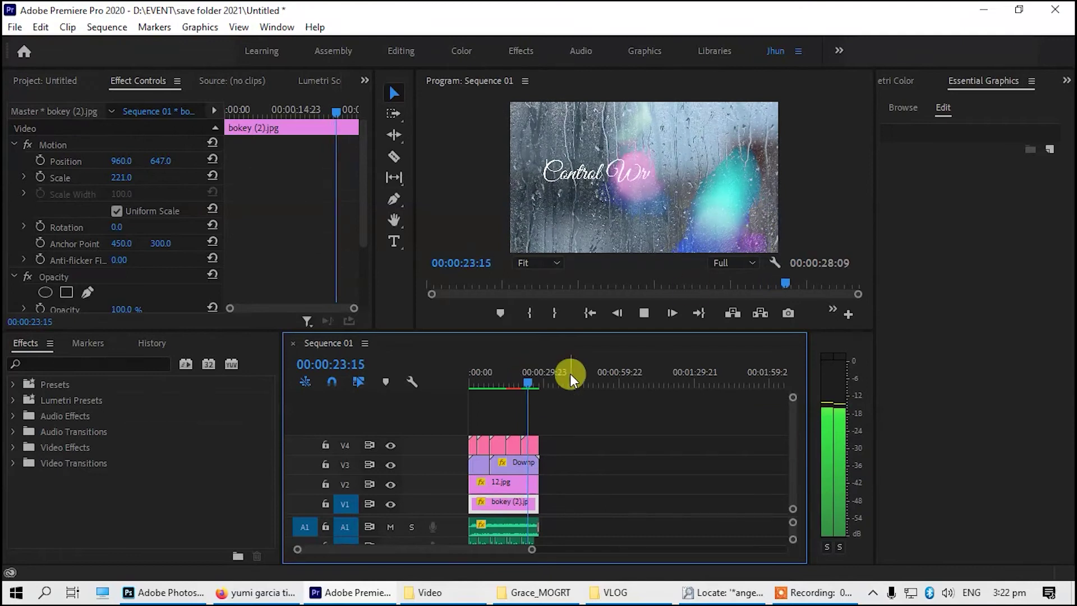
key(space)
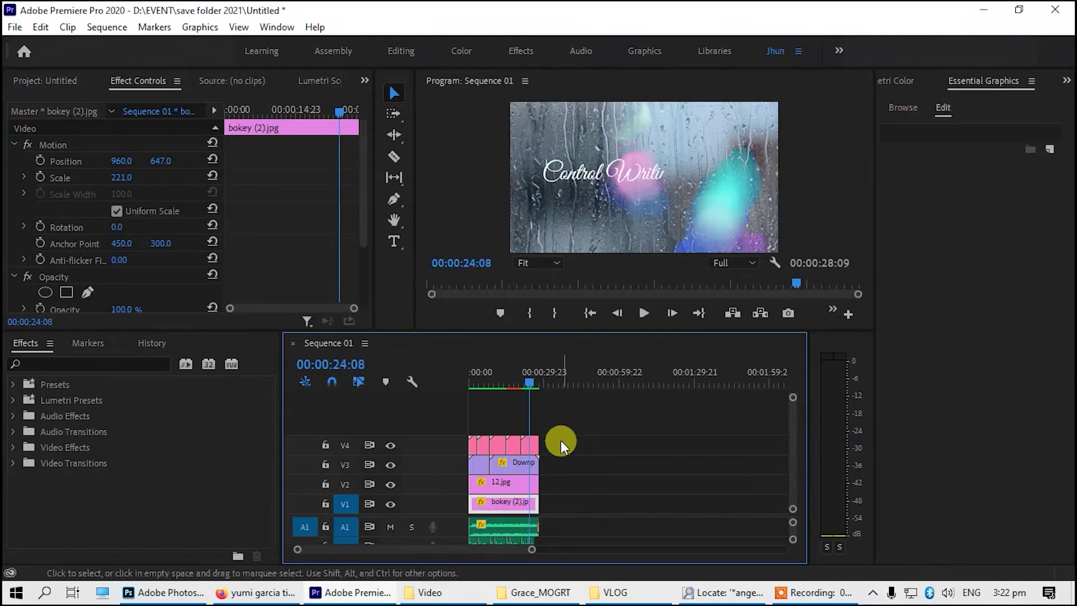
click(531, 444)
scroll(945, 402, down, 1)
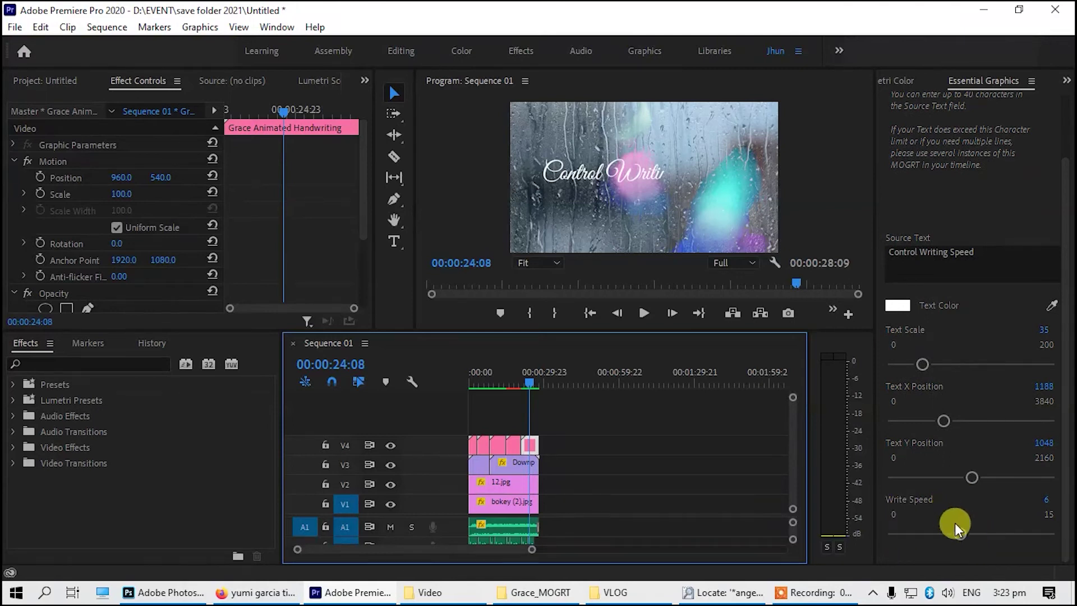
- Set Write Speed to 15 and render previews from just before the second title
drag(964, 532, 903, 531)
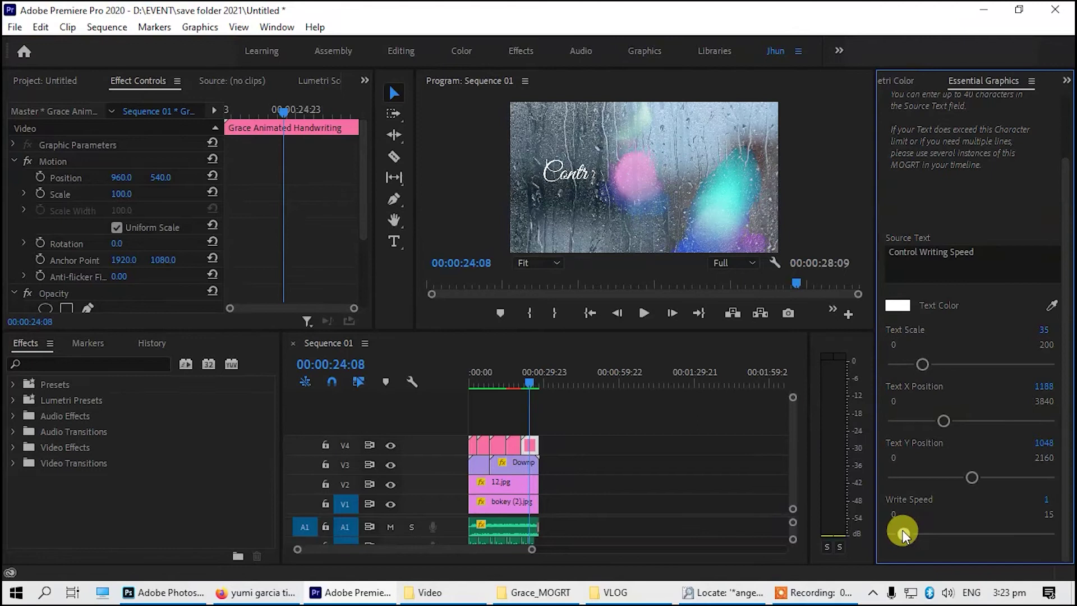
click(525, 378)
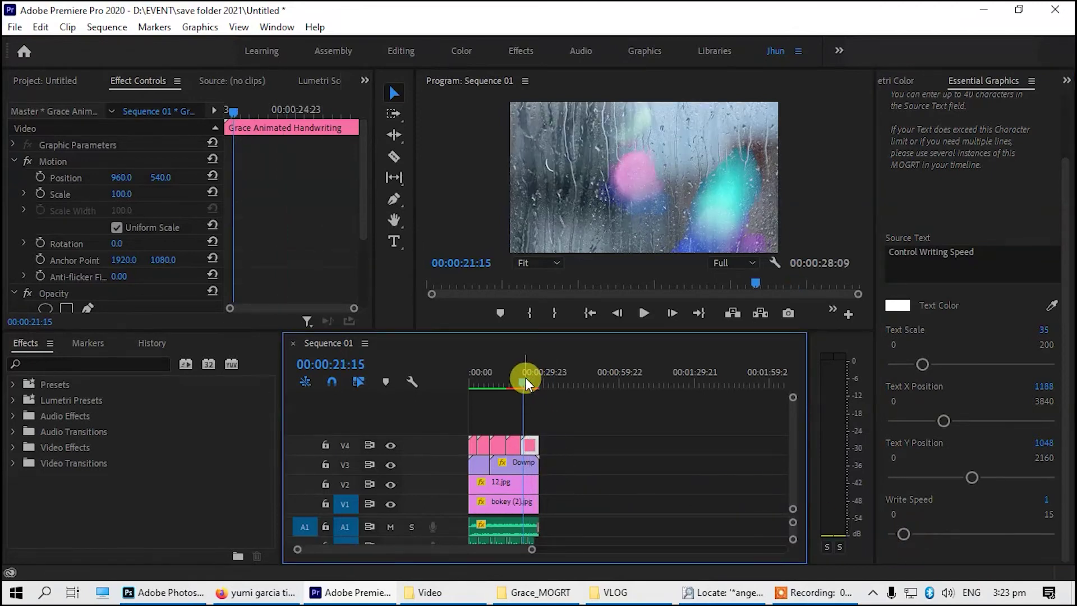
key(Return)
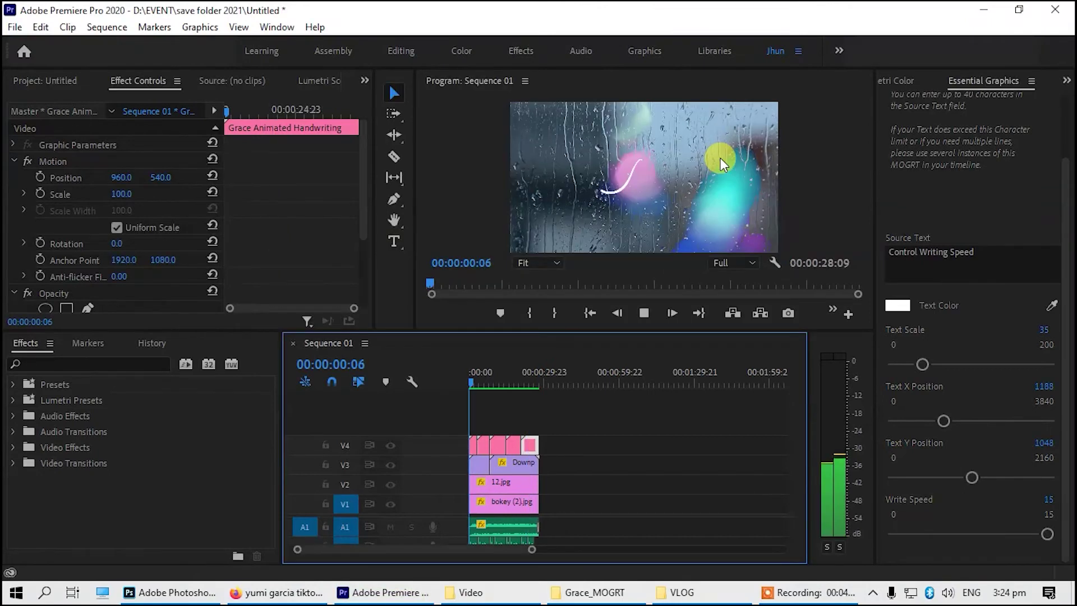
click(525, 383)
- Replay the Write Speed 15 title from about 21:00, then reselect its V4 clip
click(525, 383)
drag(525, 383, 524, 384)
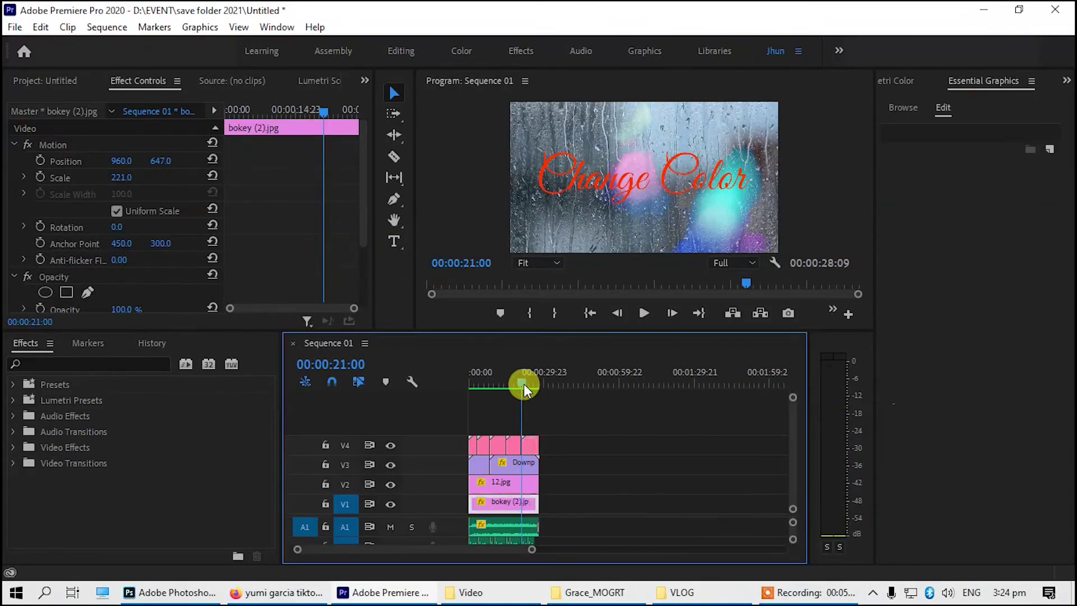
key(space)
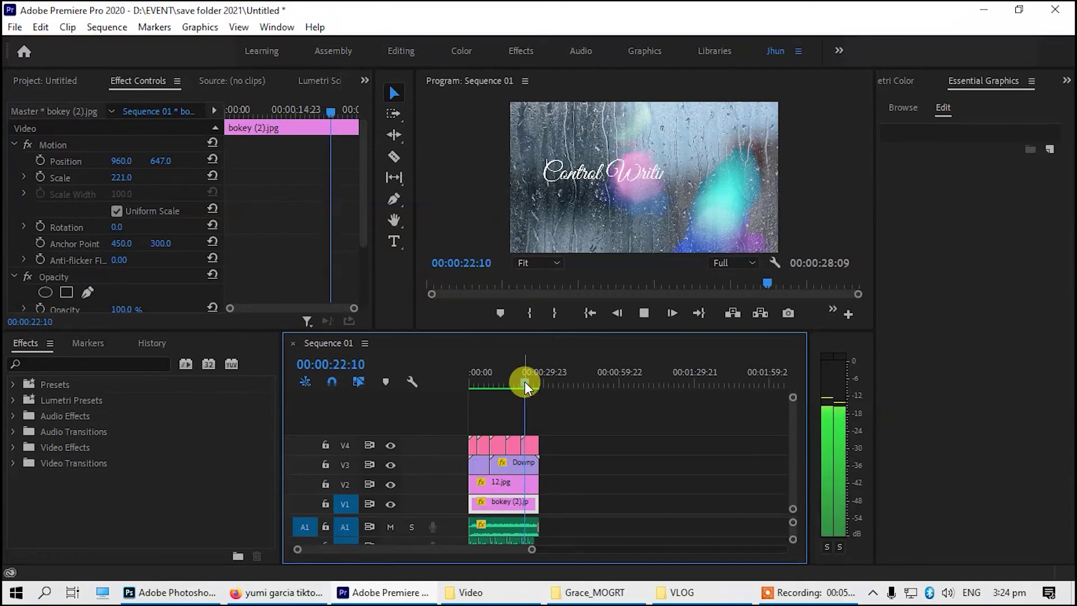
key(space)
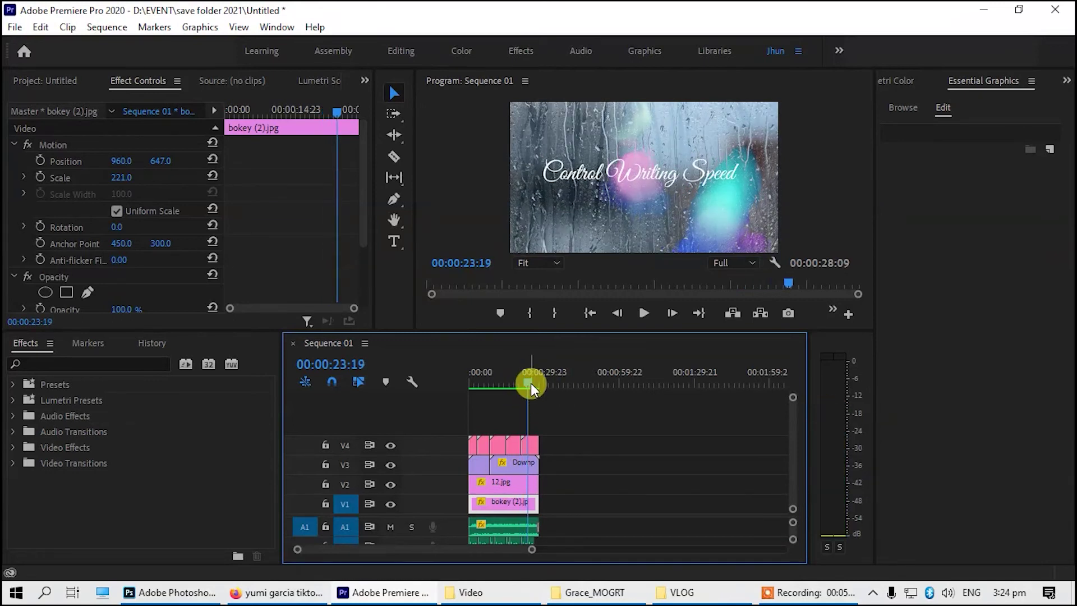
drag(530, 382, 524, 385)
key(space)
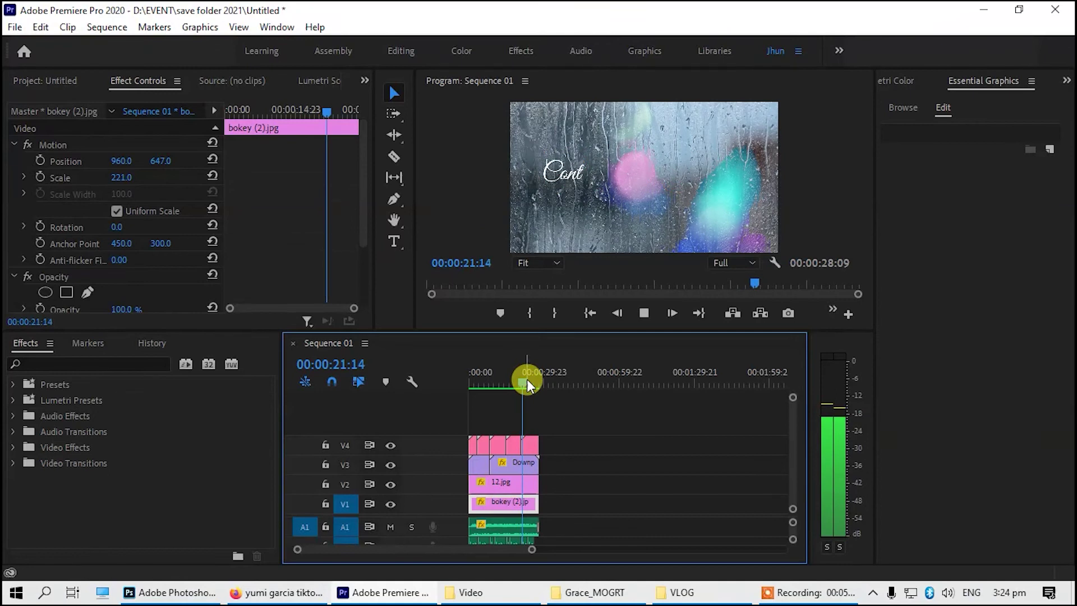
key(space)
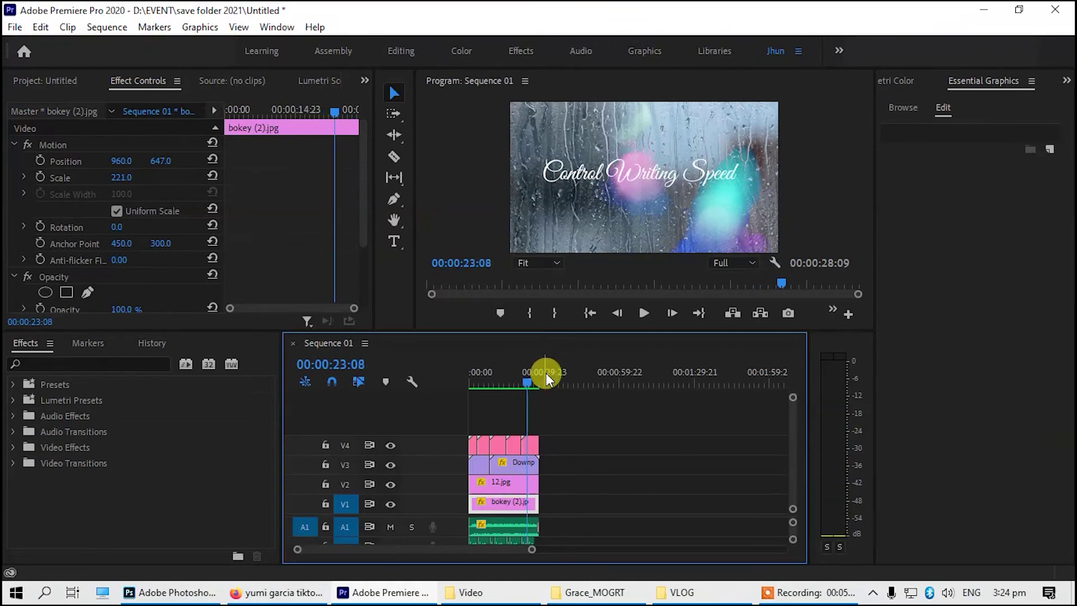
click(533, 441)
scroll(985, 416, down, 1)
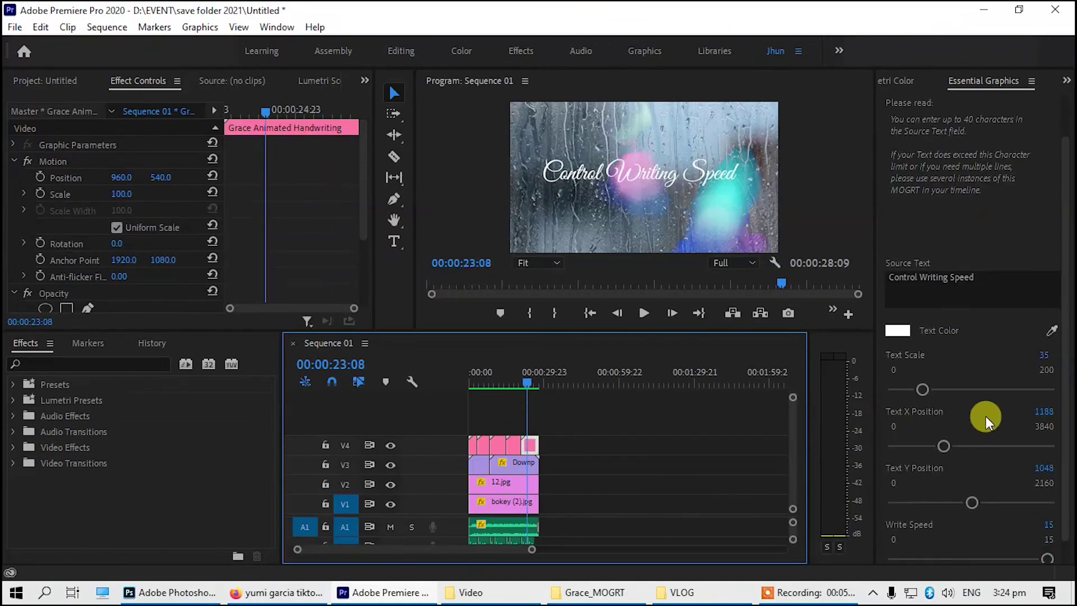
- Lower the Control Writing Speed title's Write Speed from 15 to 5 and render previews
scroll(989, 423, down, 1)
drag(1045, 531, 947, 536)
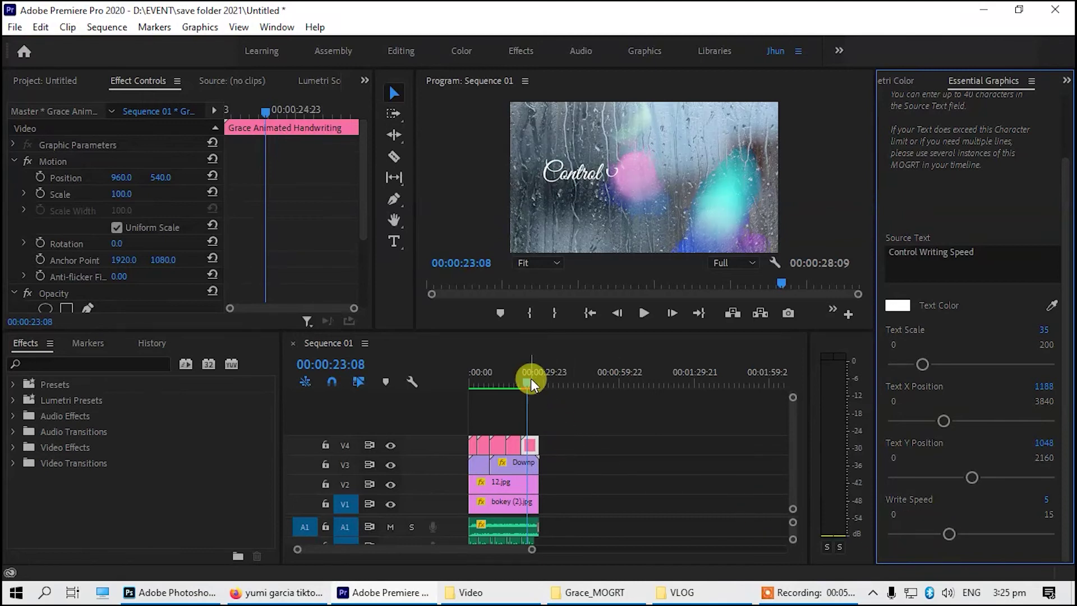
key(Return)
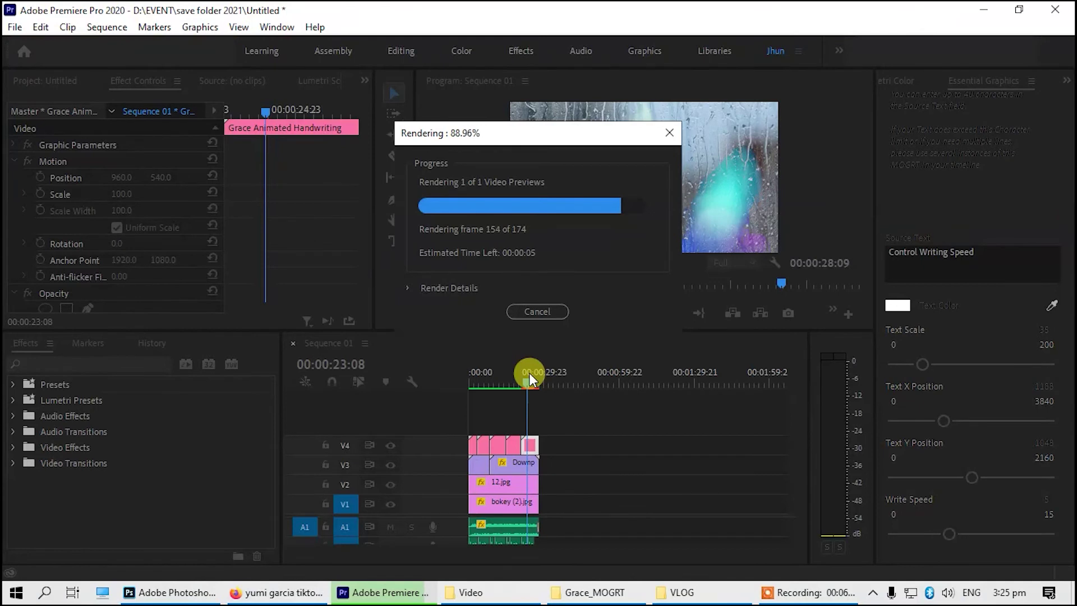
- Play the sequence from 00:00:21:07 to watch the red and white handwriting titles
click(521, 382)
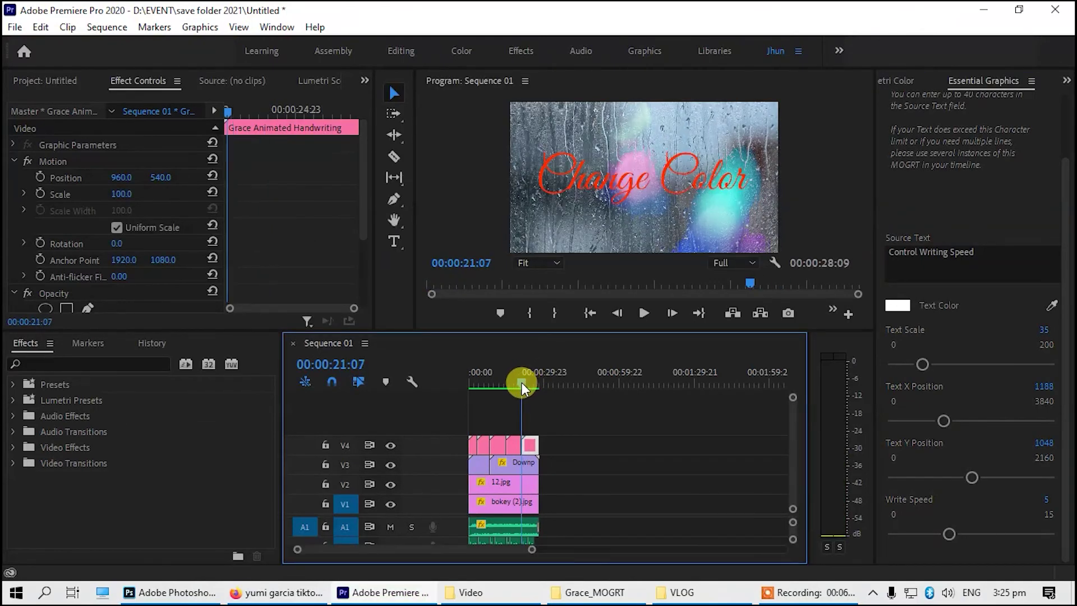
key(space)
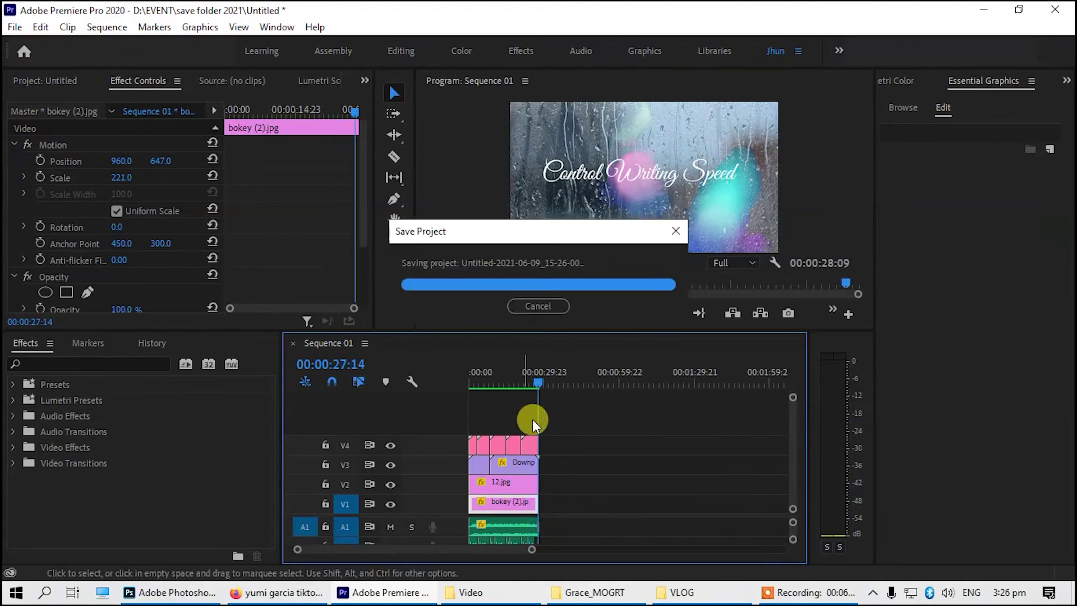
click(530, 443)
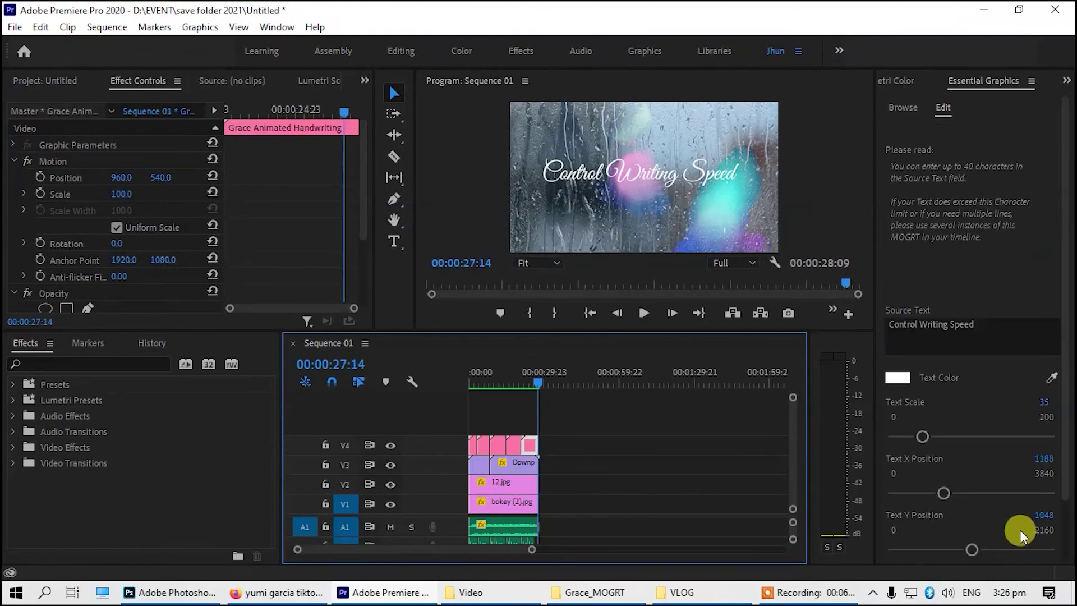
scroll(1004, 522, down, 1)
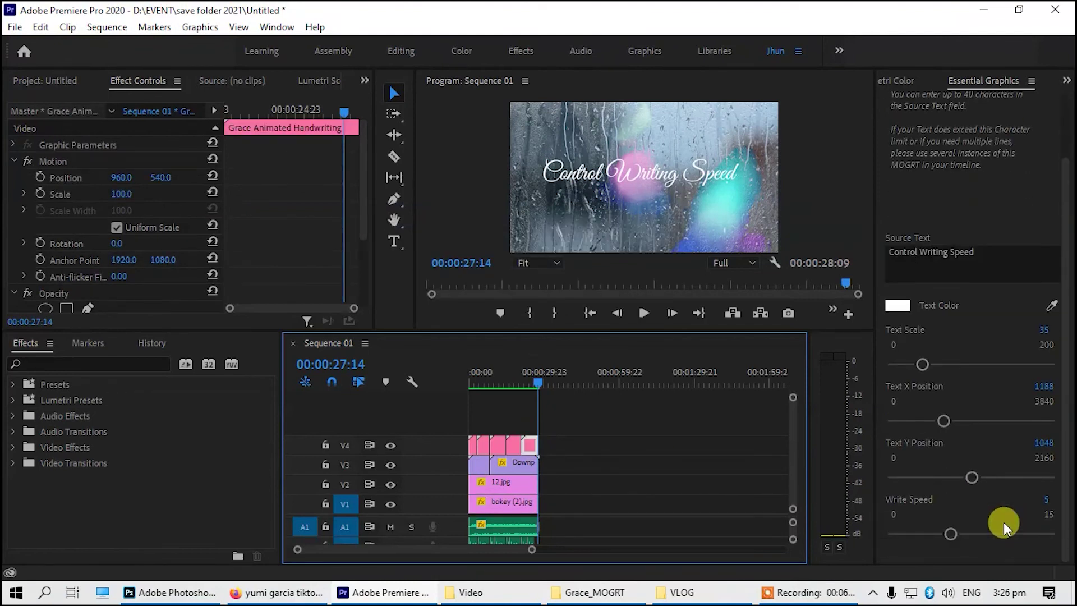
click(527, 378)
key(space)
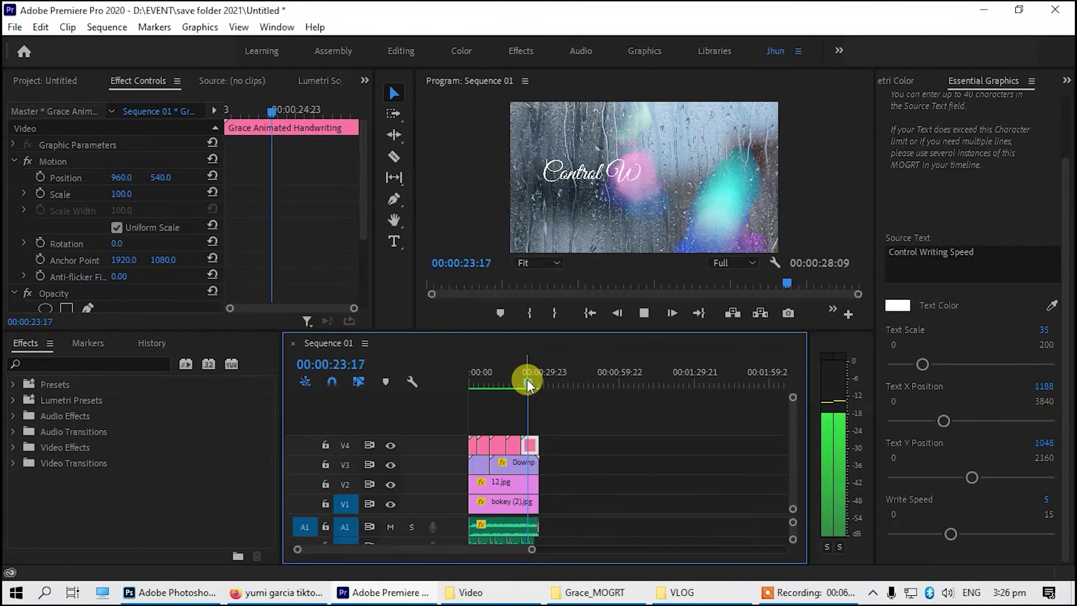
key(space)
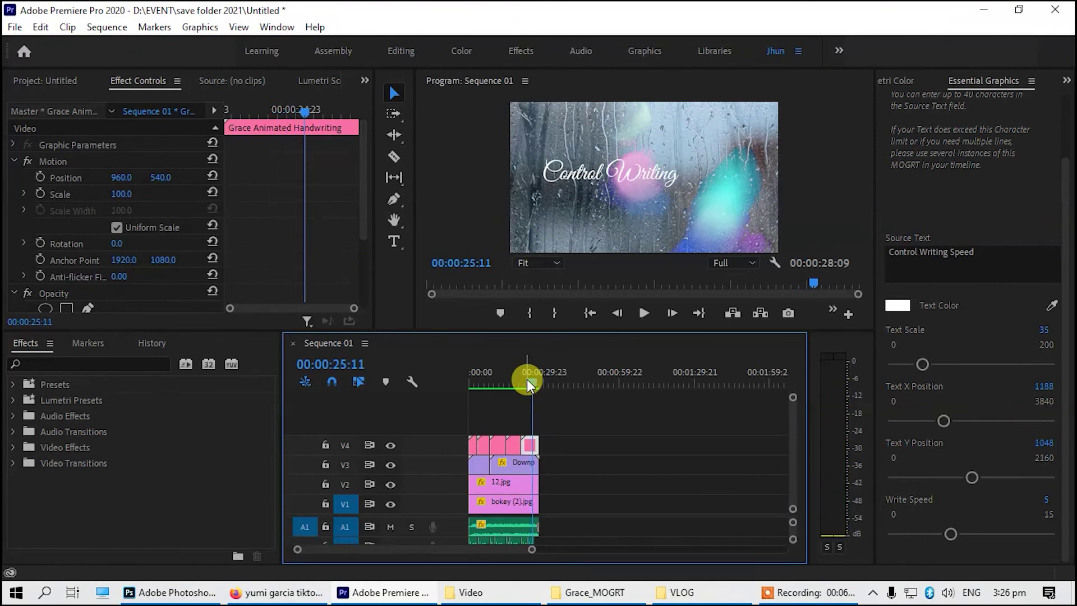